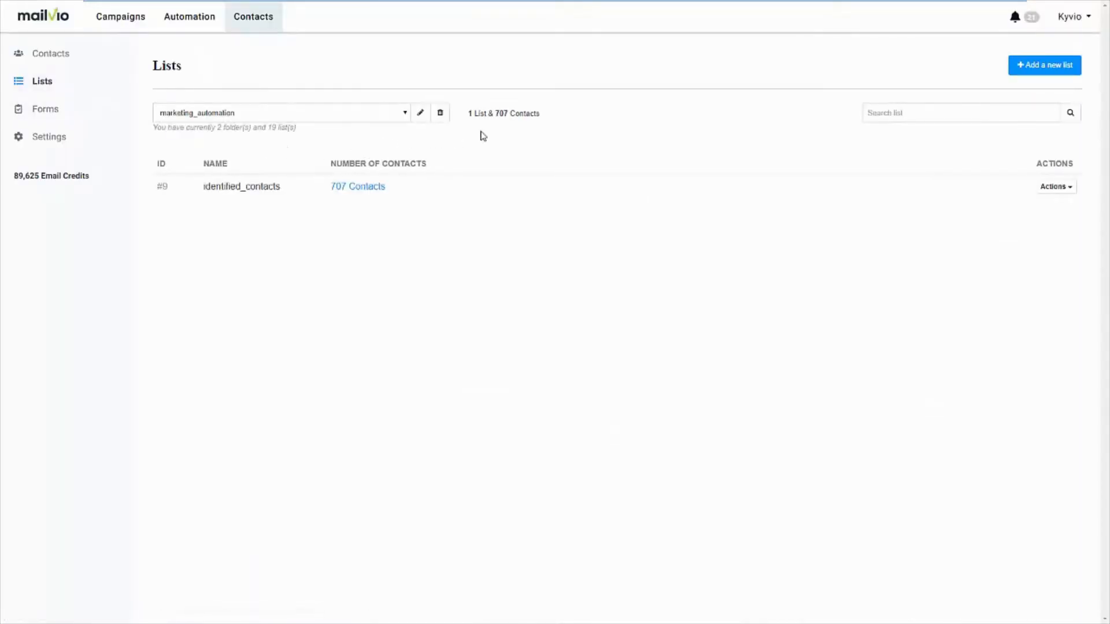
Create an empty contact list named Live Demo
click(404, 114)
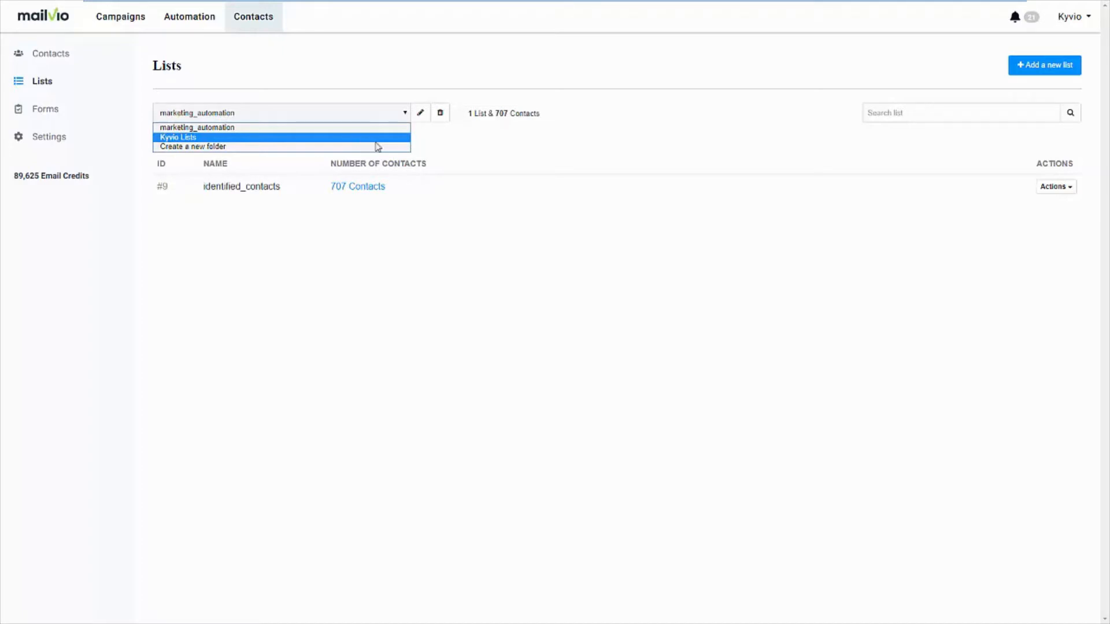
click(448, 149)
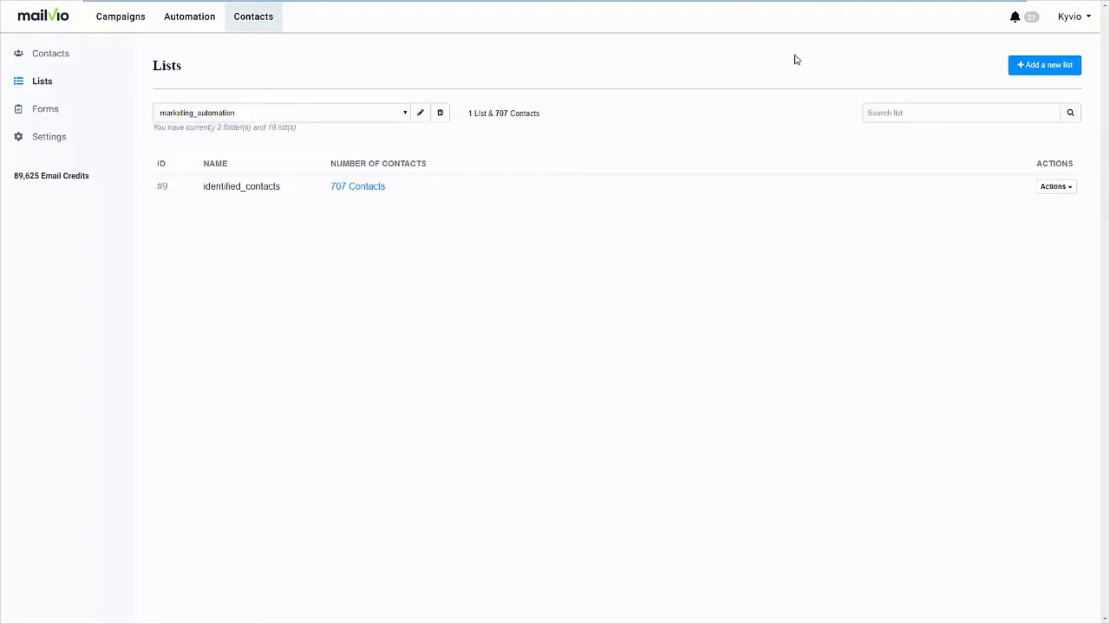
click(1026, 66)
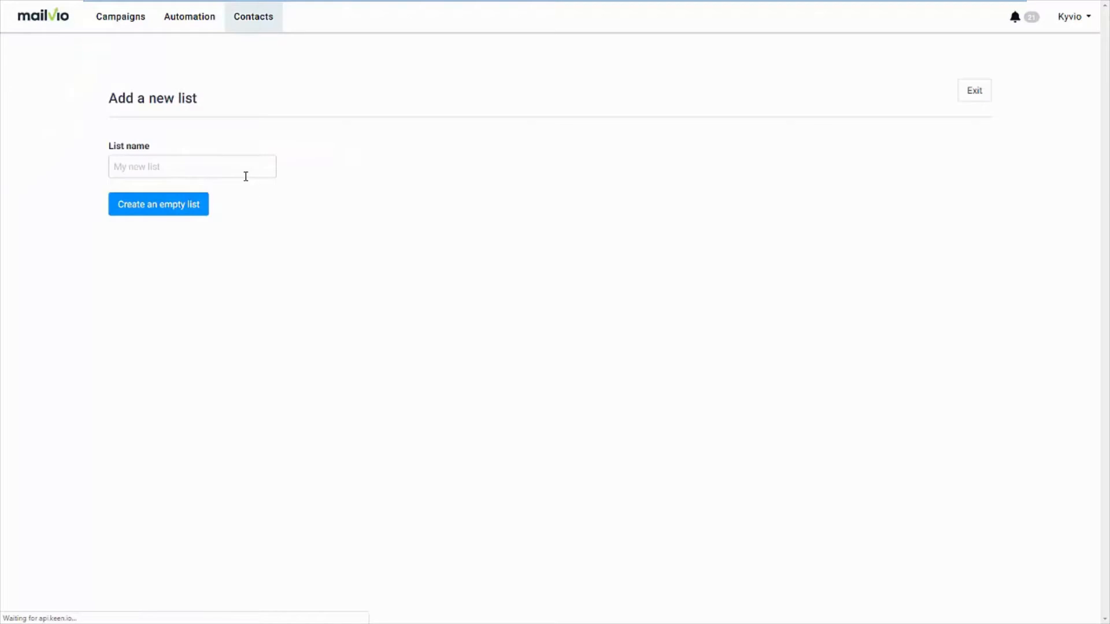
click(246, 177)
text(Live Demo)
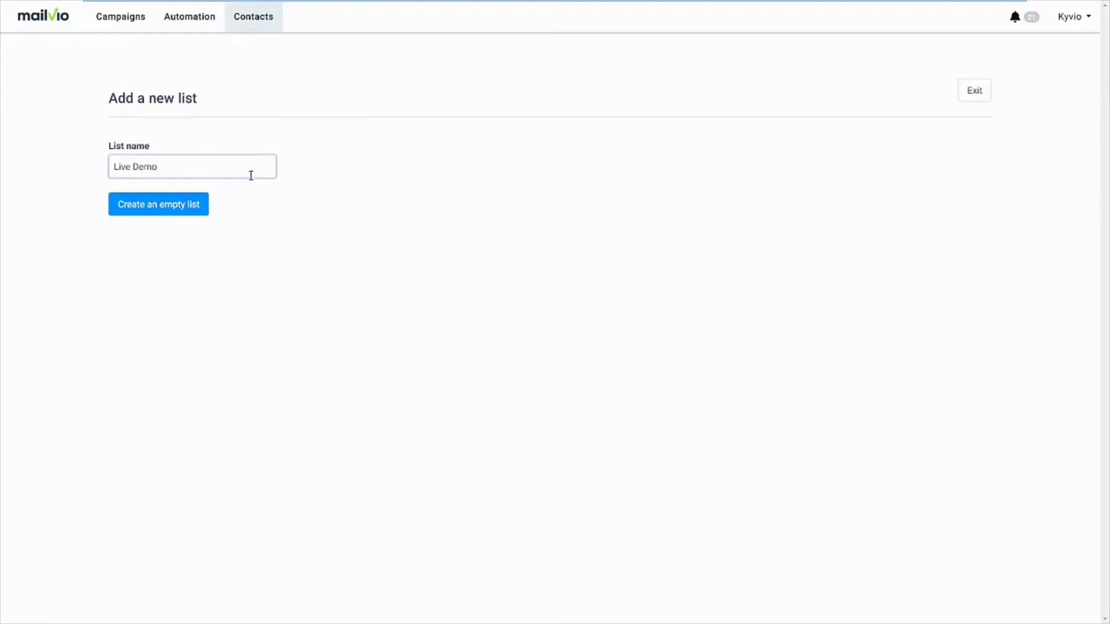
click(174, 210)
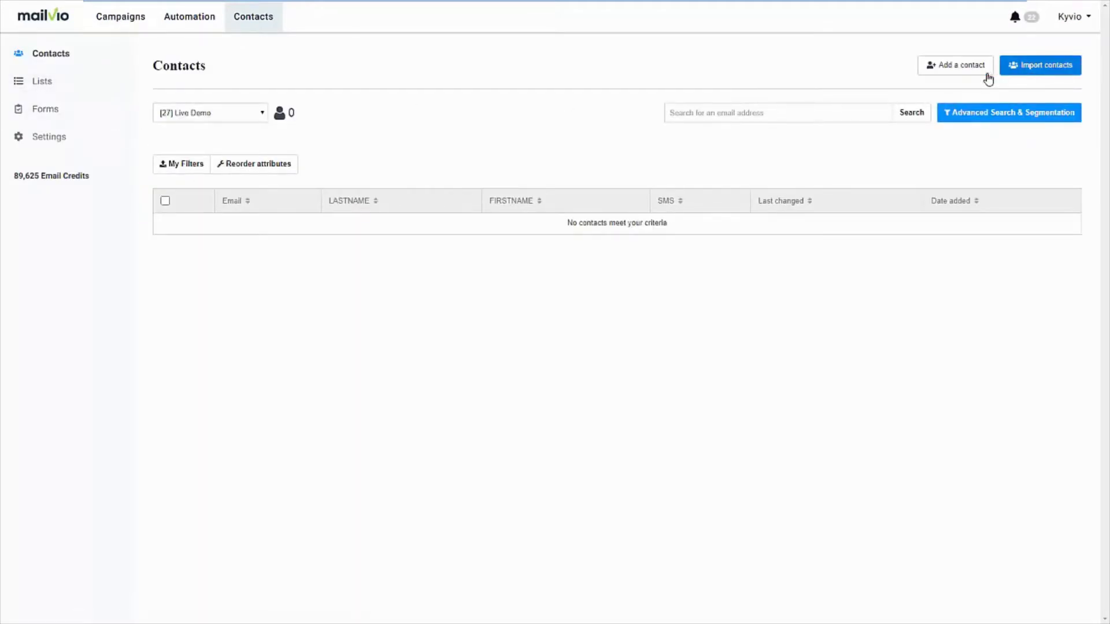
Look over the contact import options, the full contacts table and the subscription and unsubscription forms
click(1038, 74)
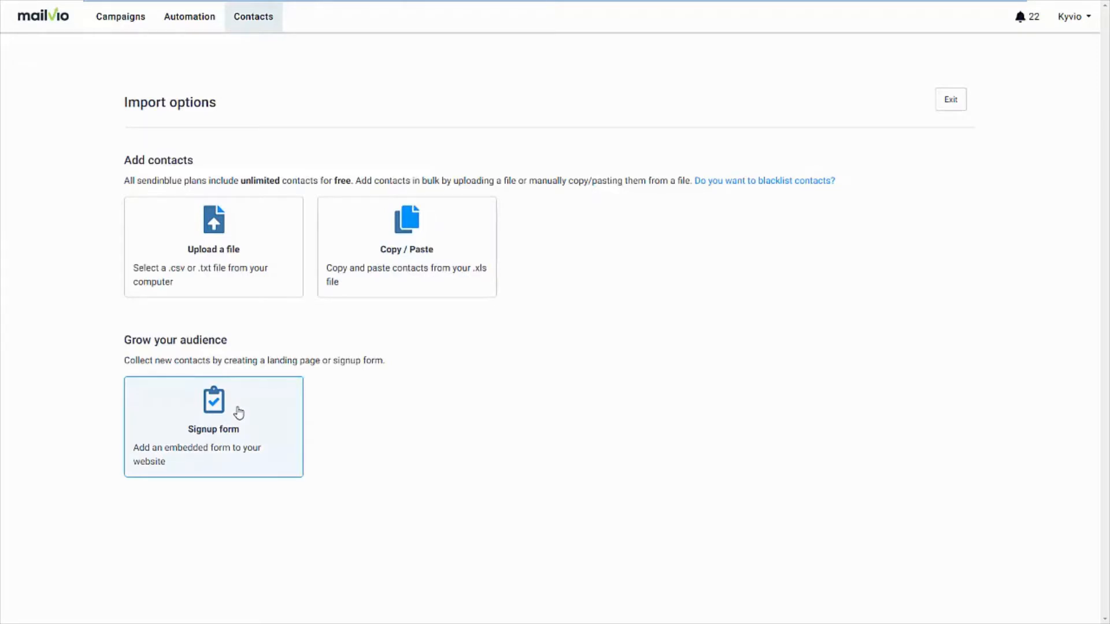
click(255, 26)
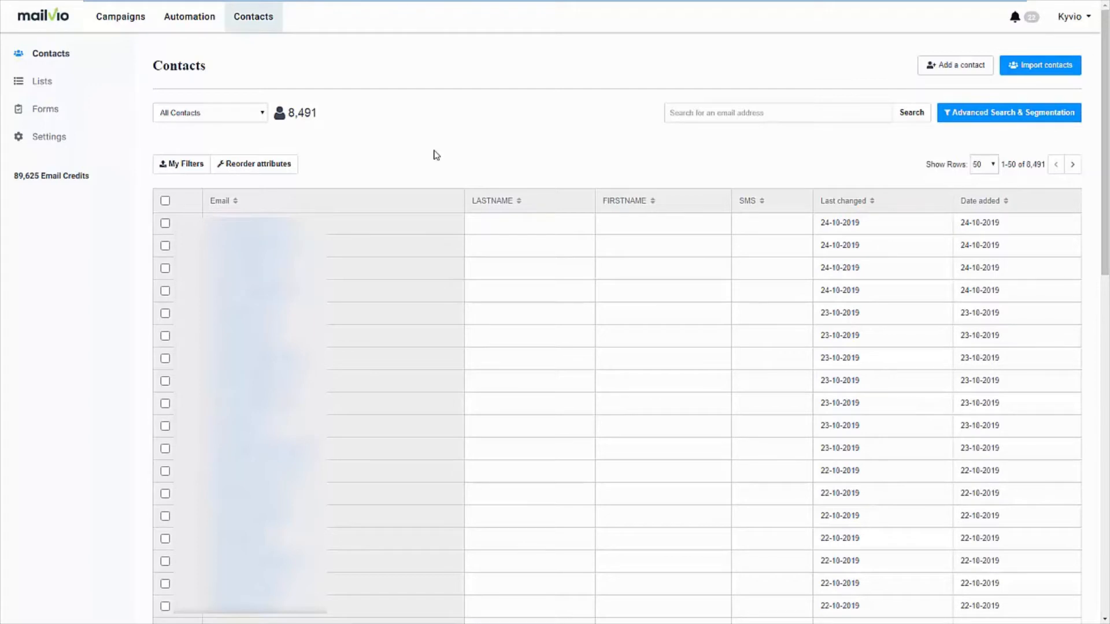
click(89, 111)
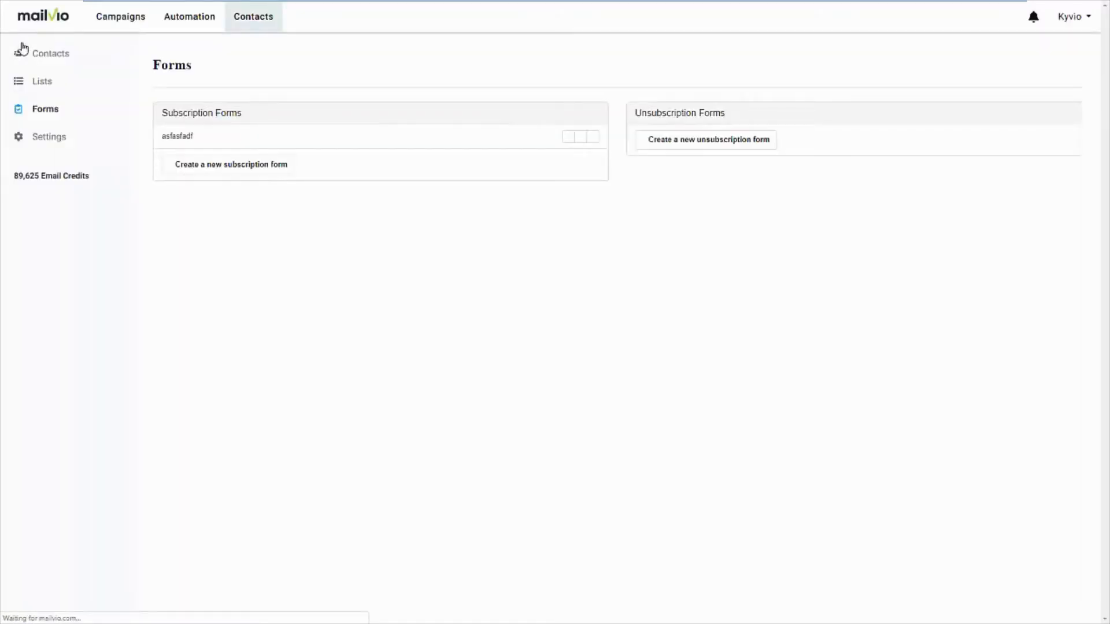
Create an automation workflow from the Page Visit template and continue to its configuration
click(183, 24)
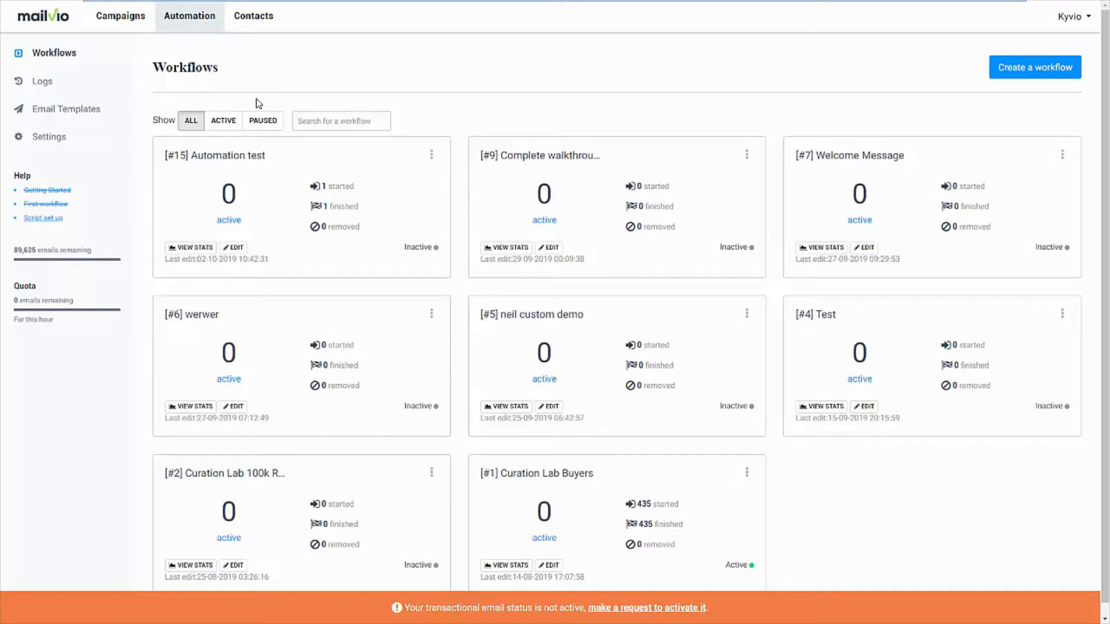
click(1009, 71)
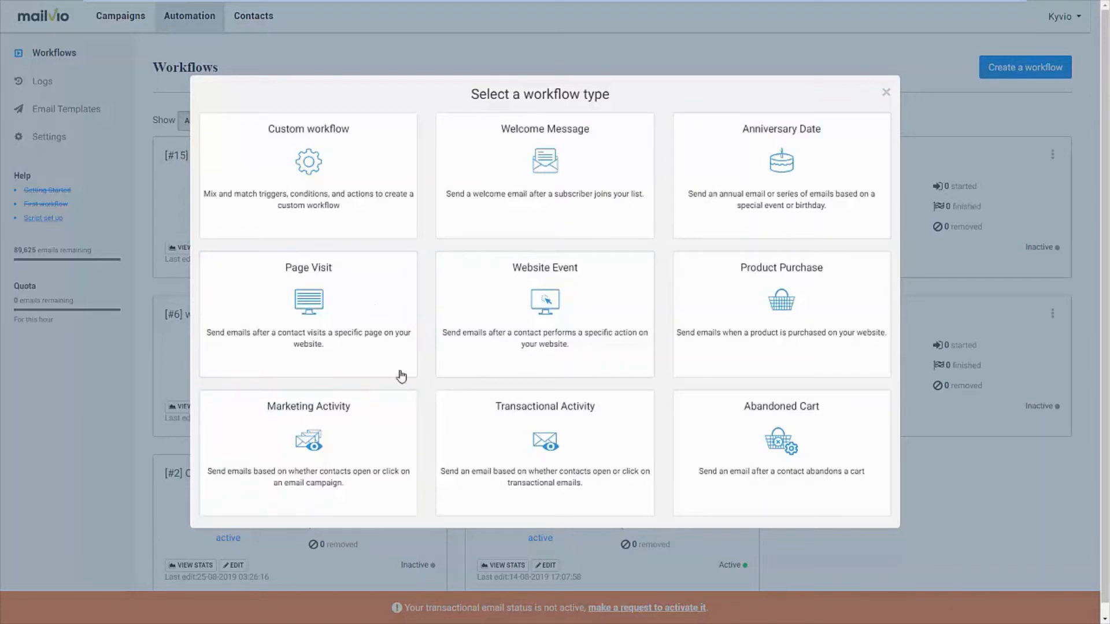
click(337, 356)
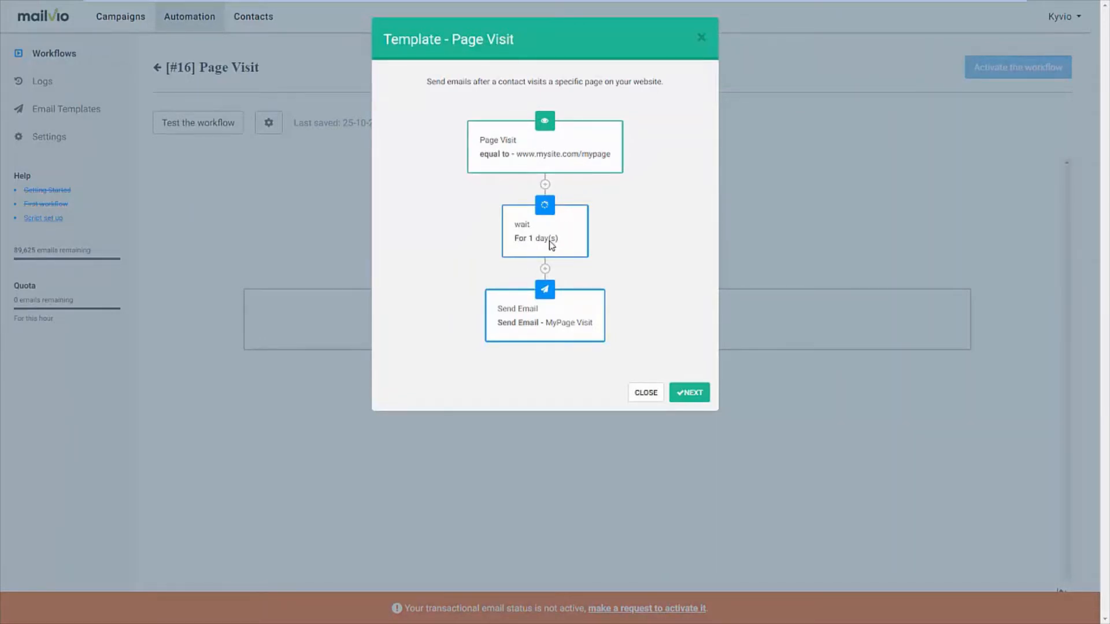
click(697, 398)
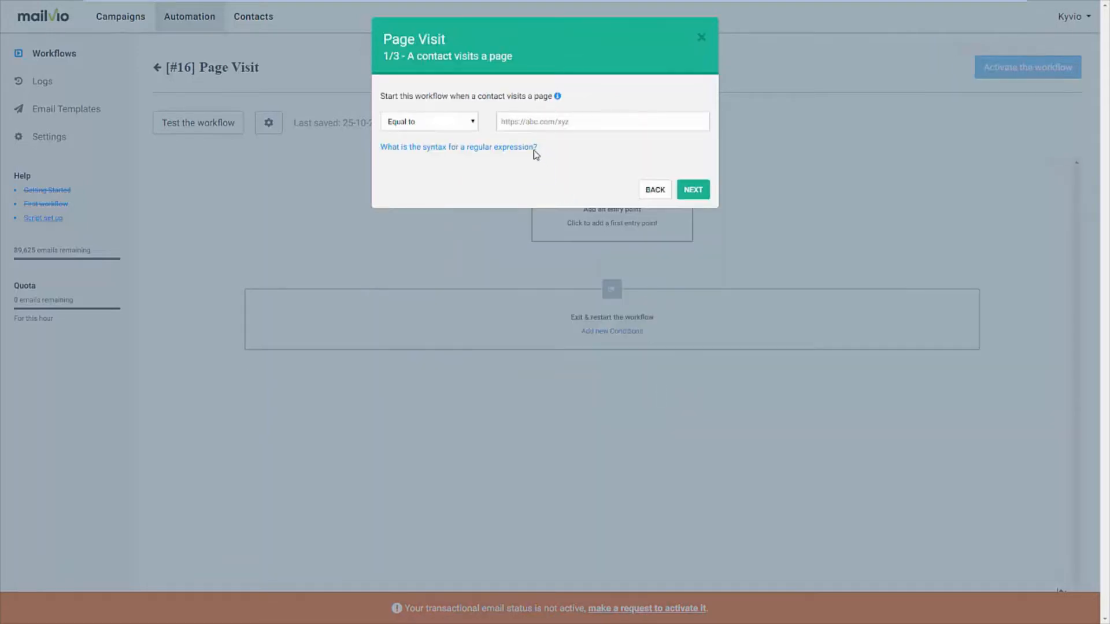
click(548, 124)
text(http)
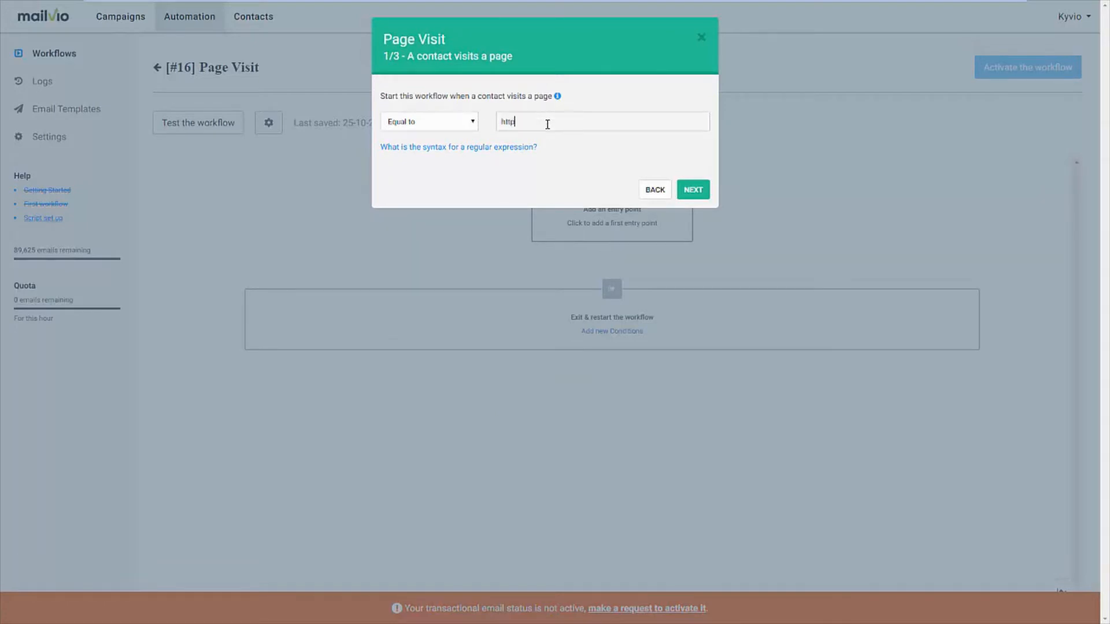
text(s://mailvio.com)
click(690, 189)
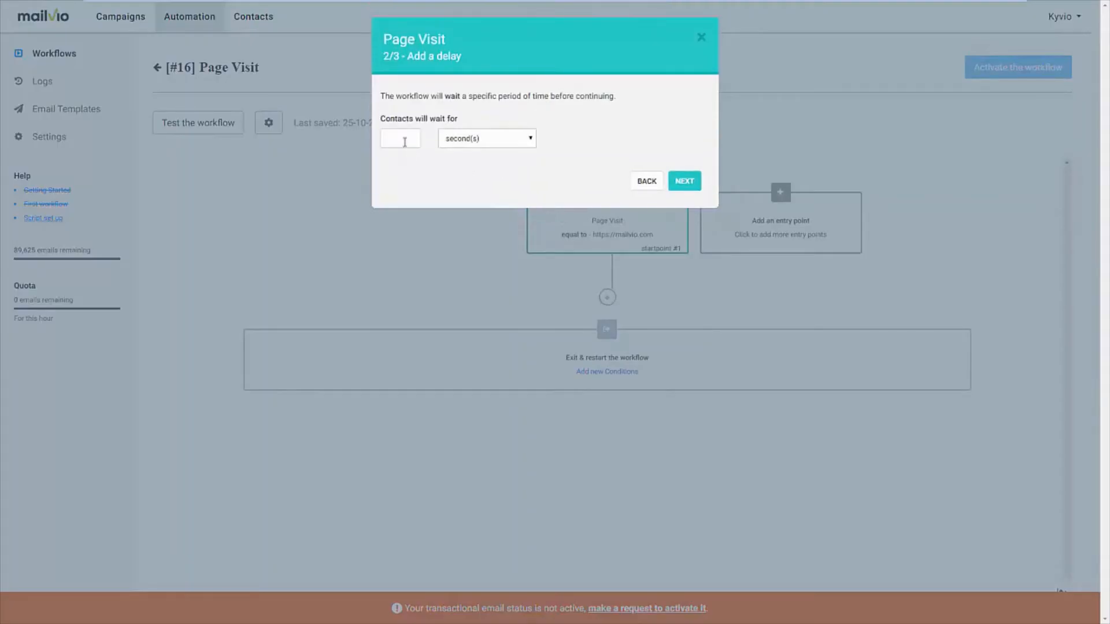
Set the workflow's delay to 2 hours
text(2)
click(492, 139)
click(492, 175)
click(684, 181)
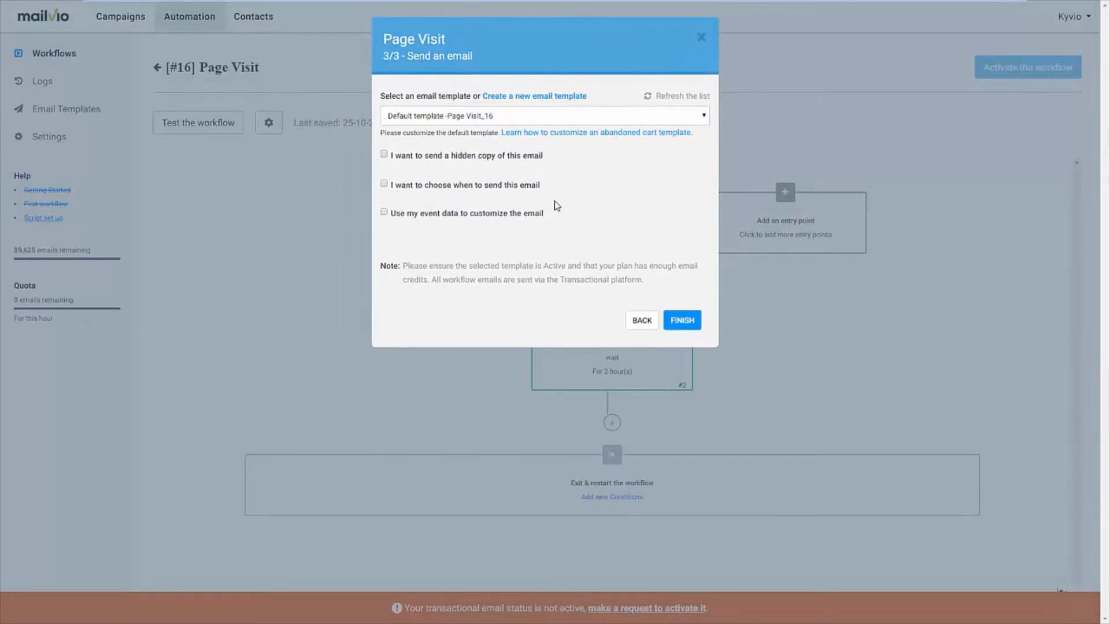
click(455, 115)
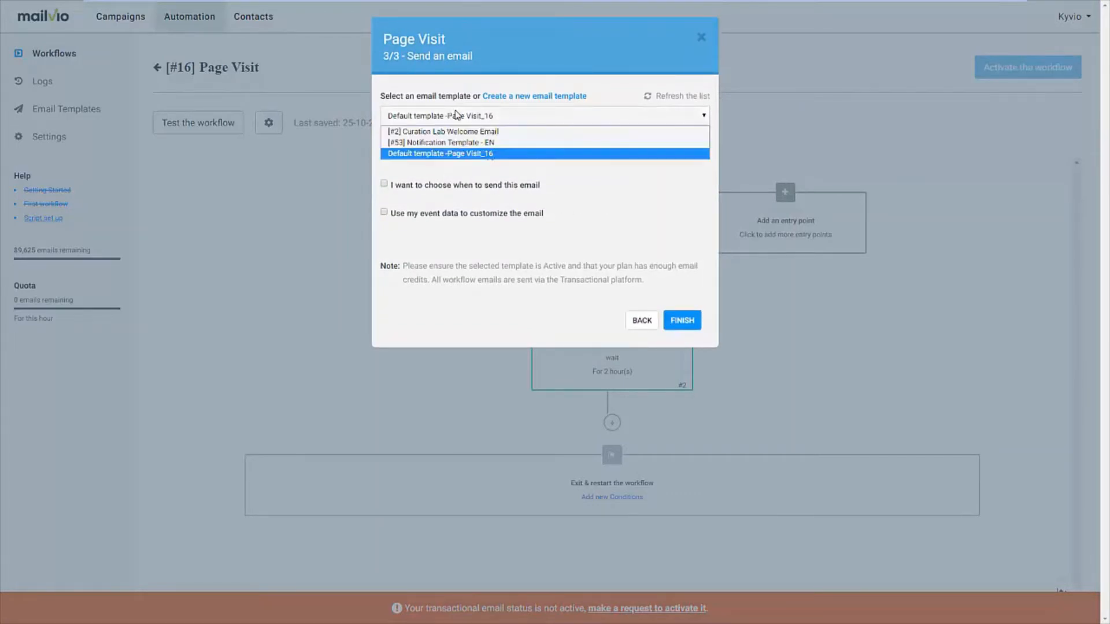
click(461, 119)
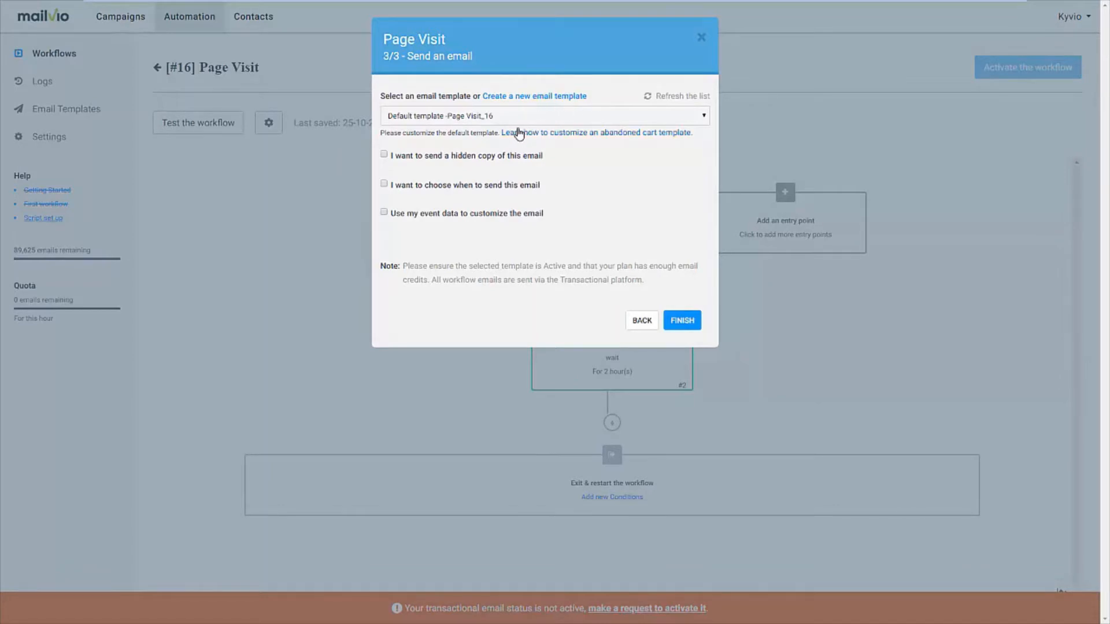
click(383, 184)
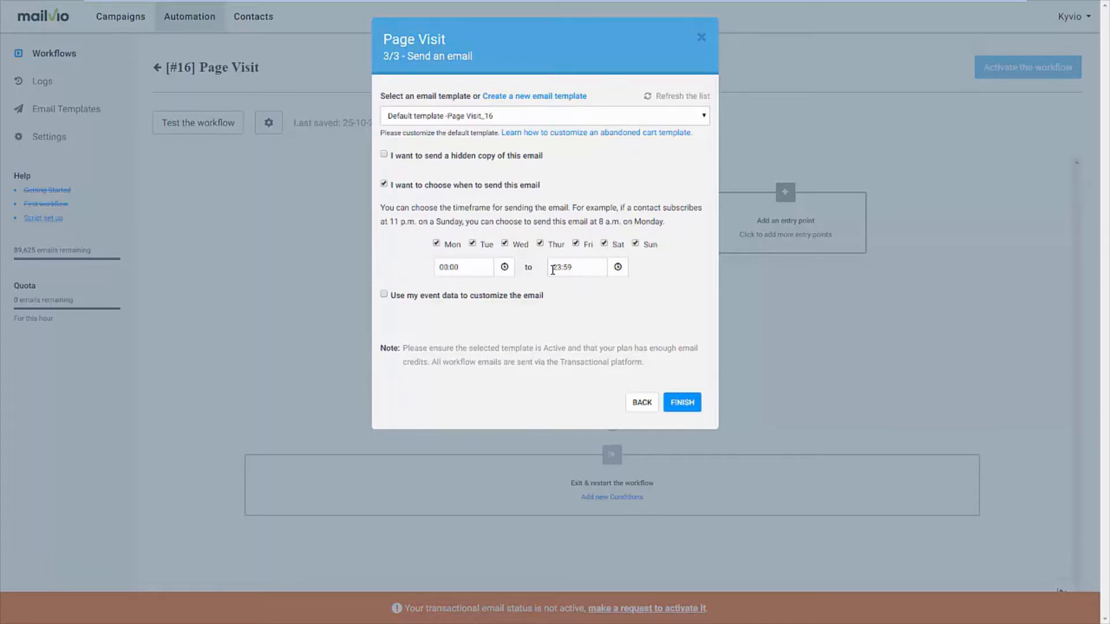
click(385, 295)
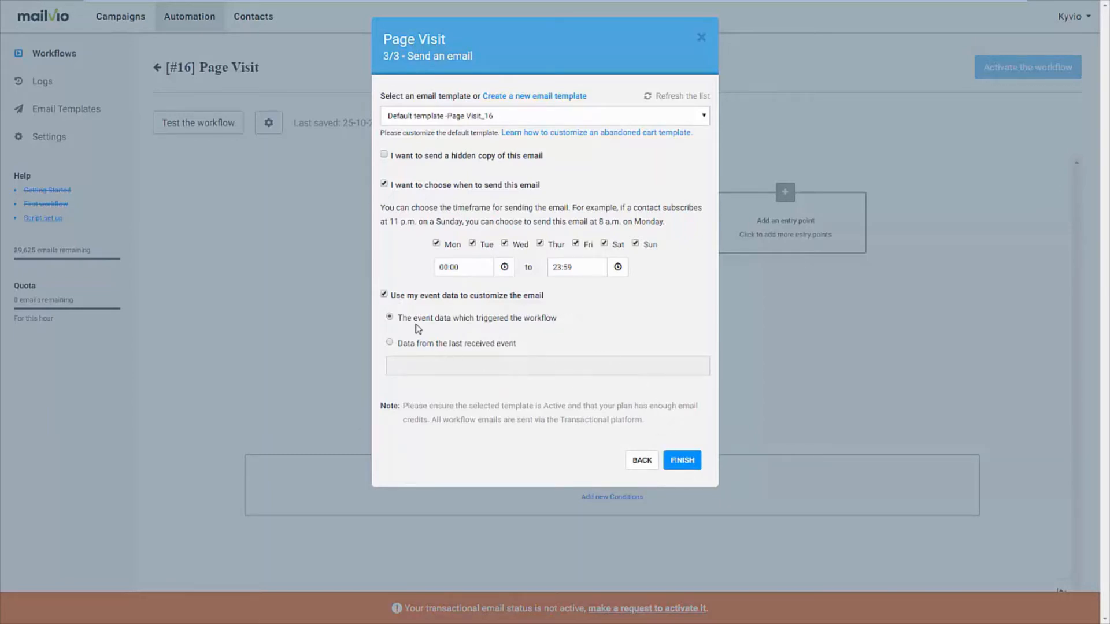
click(384, 295)
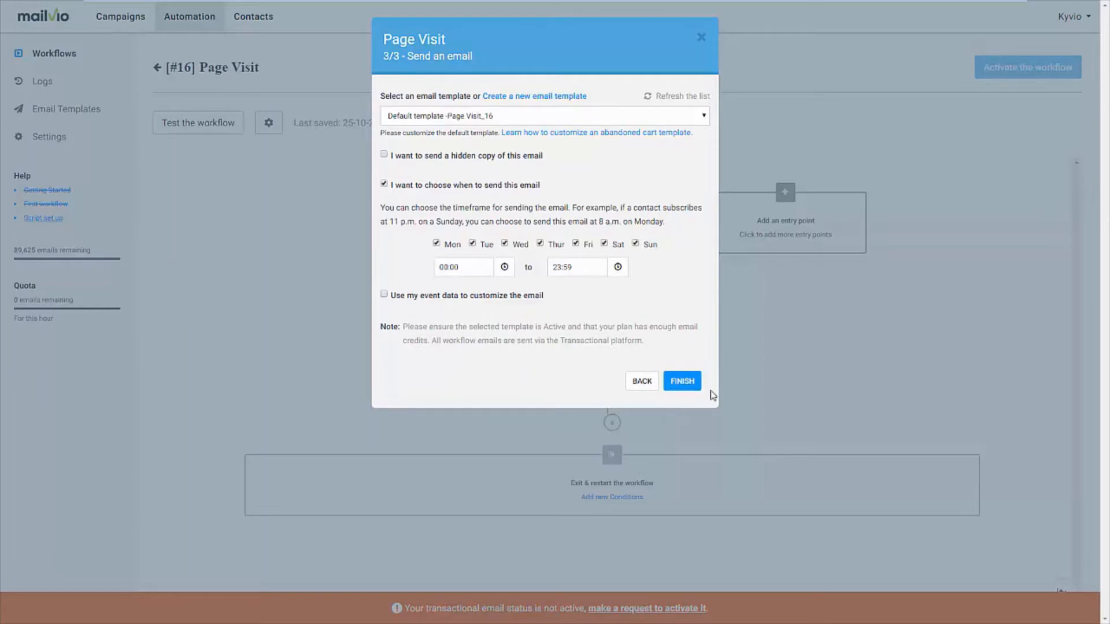
click(384, 184)
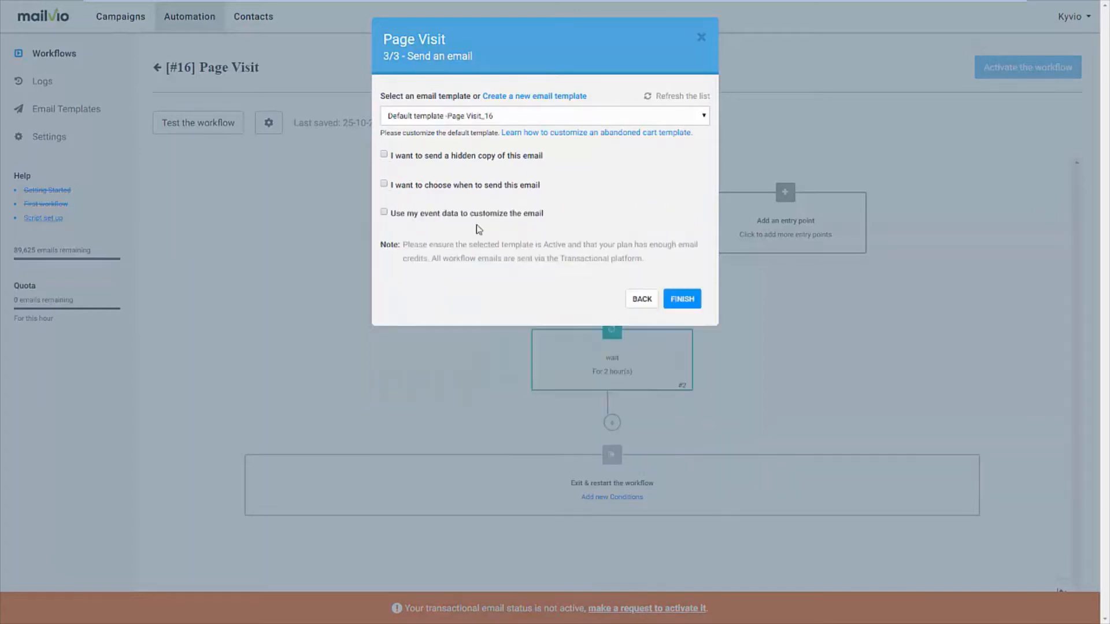
Finish the Page Visit setup with Default template -Page Visit_16 as the email and look over the resulting workflow
click(672, 306)
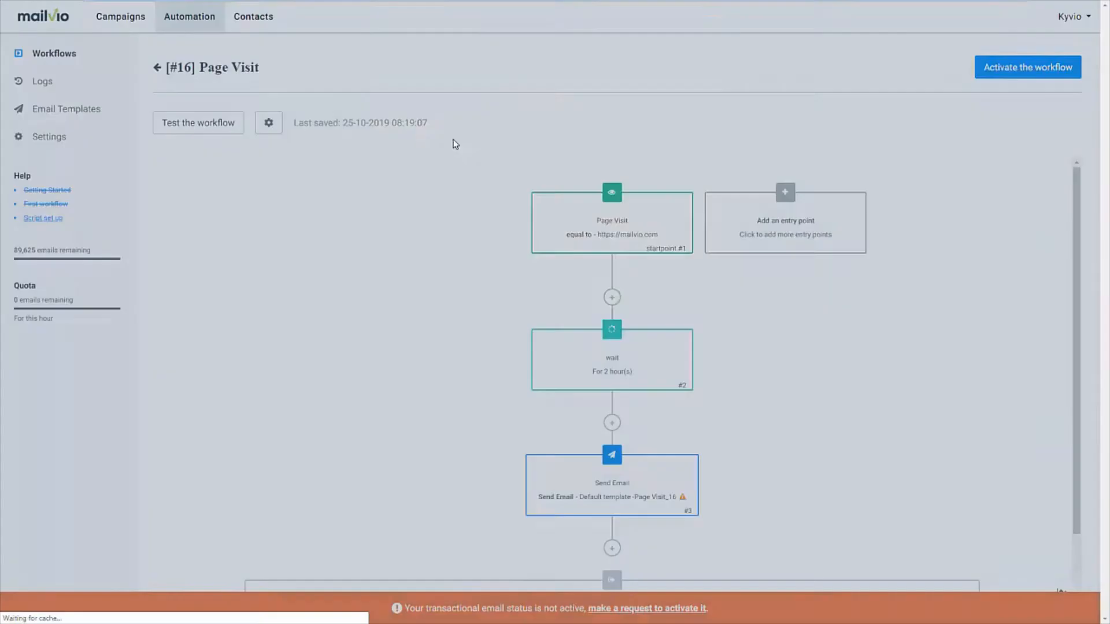
scroll(696, 326, down, 2)
scroll(726, 280, up, 2)
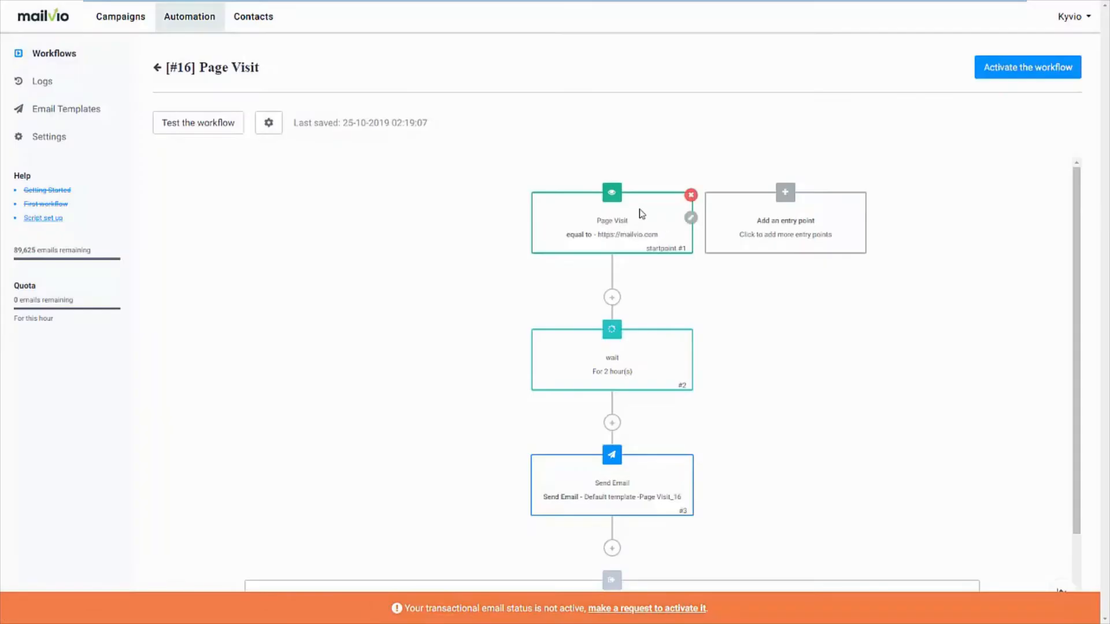
Insert an If/Else condition between the wait and Send Email steps, using Email Marketing Activity: Opened, All Campaigns, At any time
scroll(641, 278, down, 1)
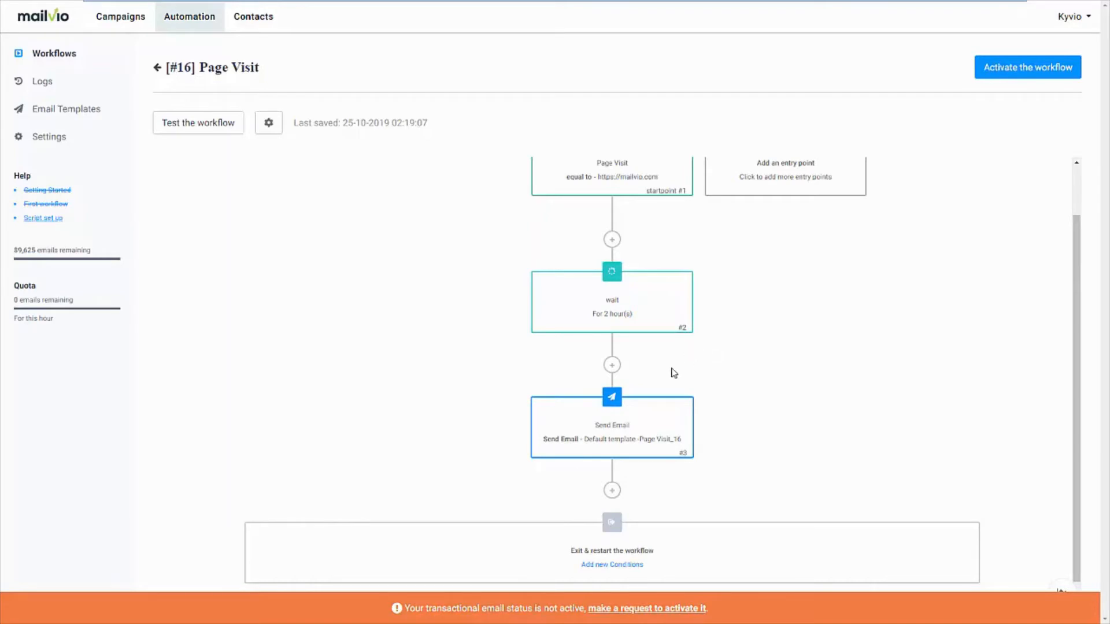
click(611, 365)
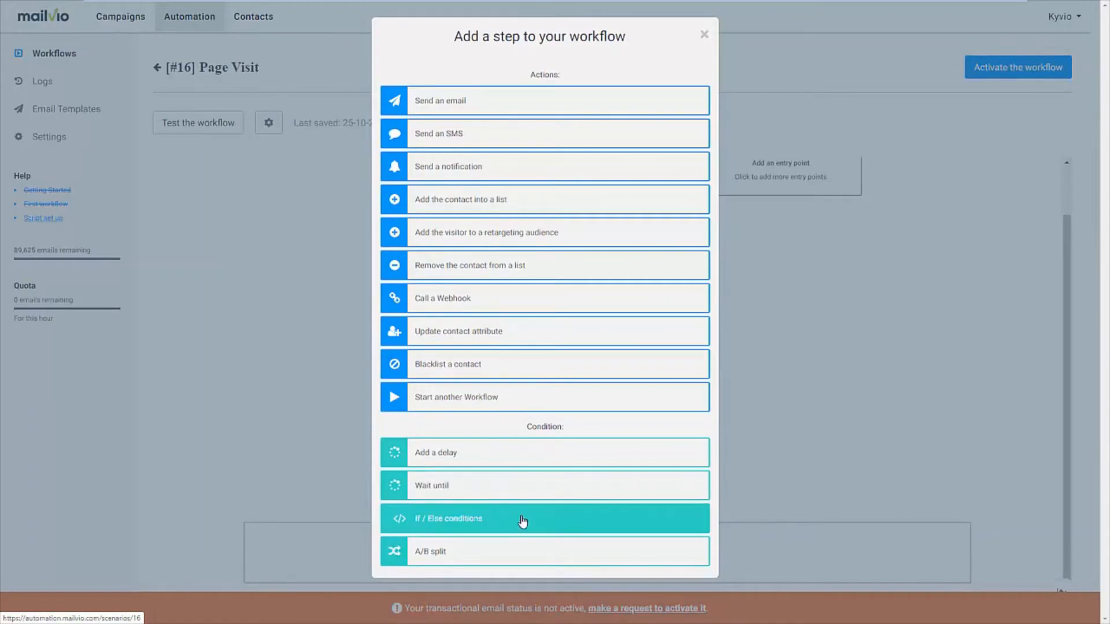
click(523, 520)
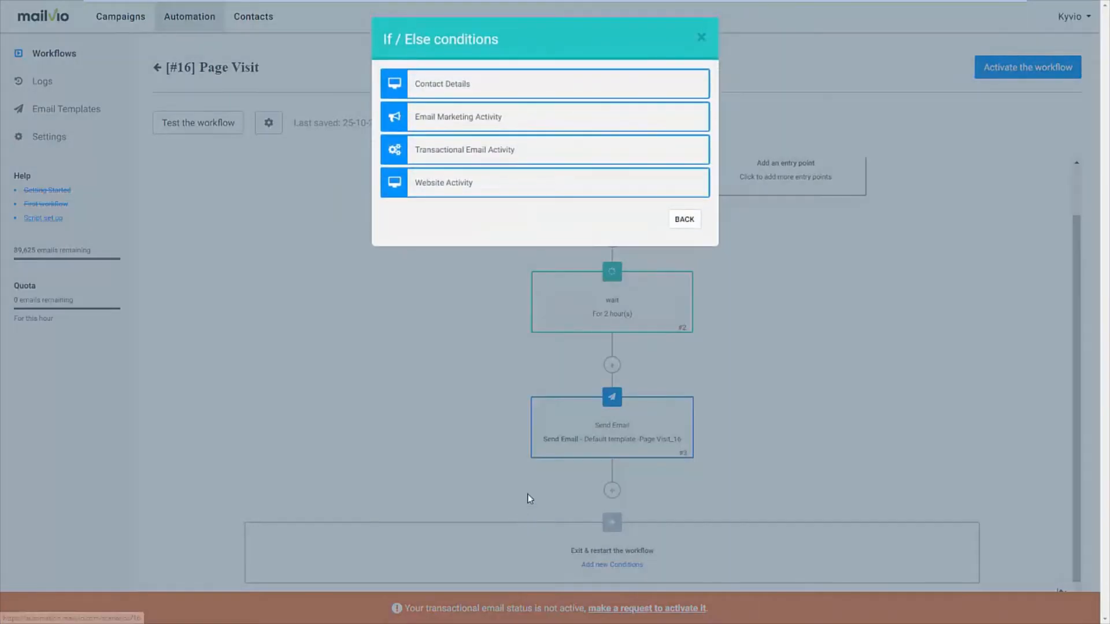
click(482, 119)
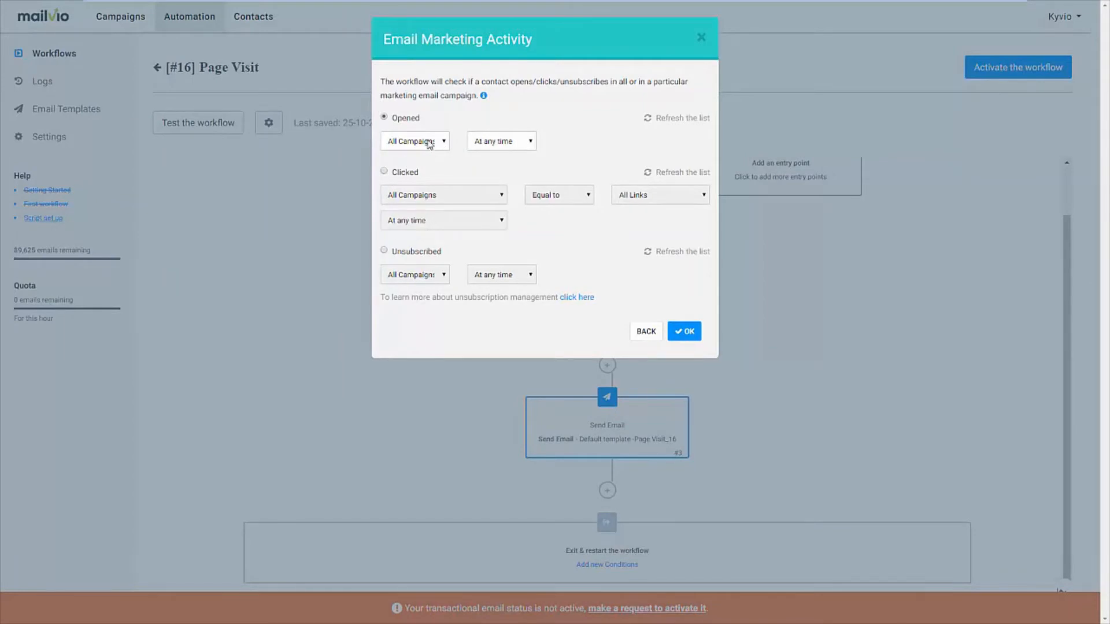
click(481, 147)
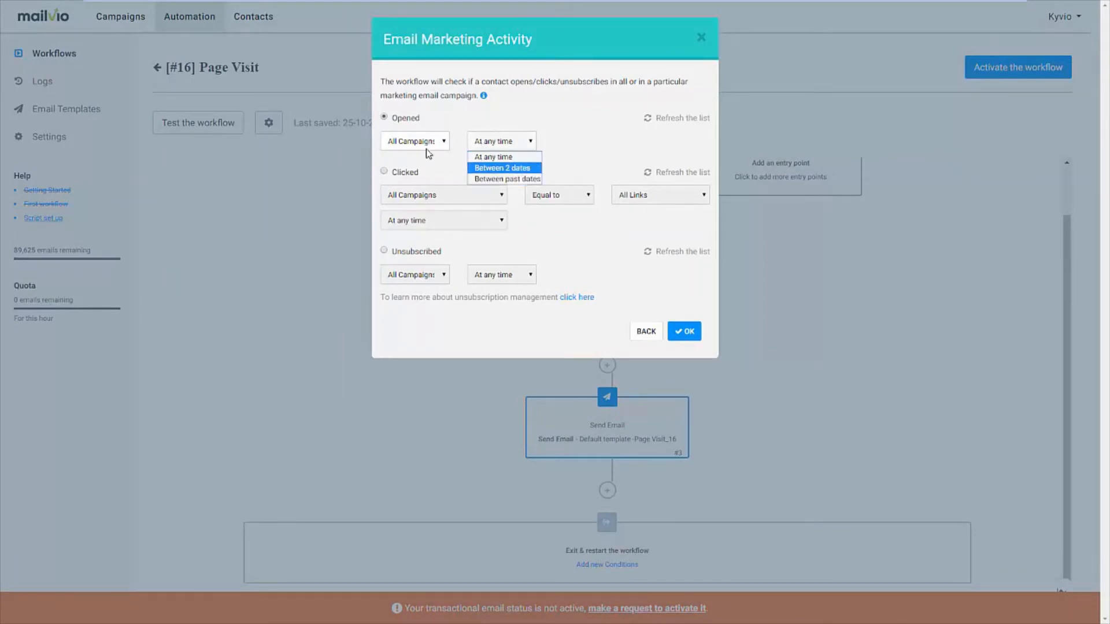
click(428, 147)
click(515, 127)
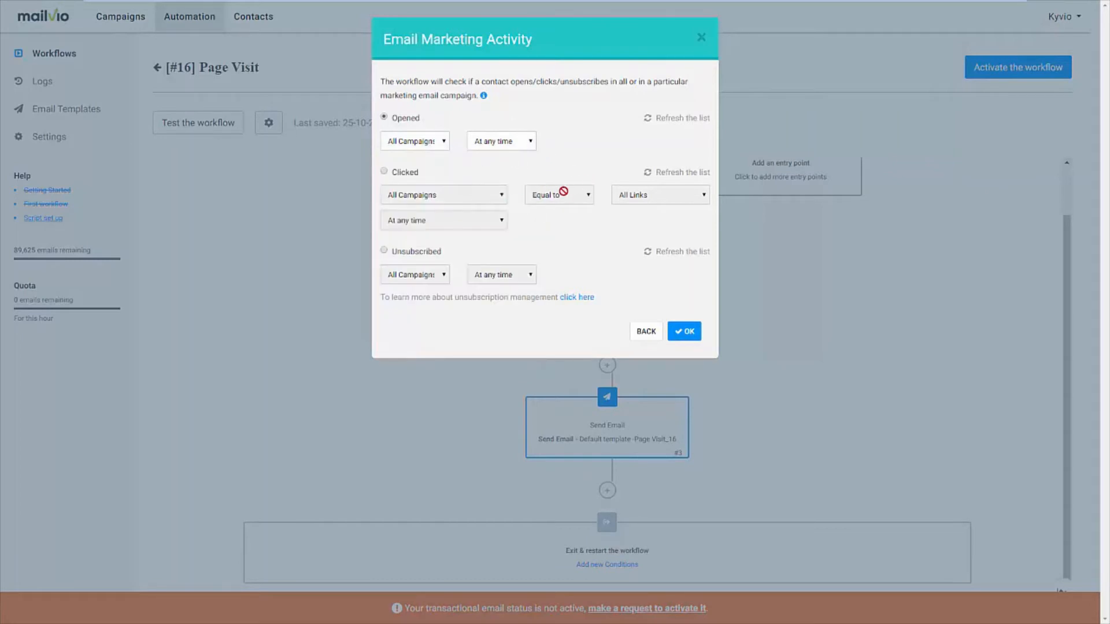
click(683, 334)
View the actions and conditions that can be added on the If/Else condition's NO branch, without adding one
scroll(640, 393, down, 3)
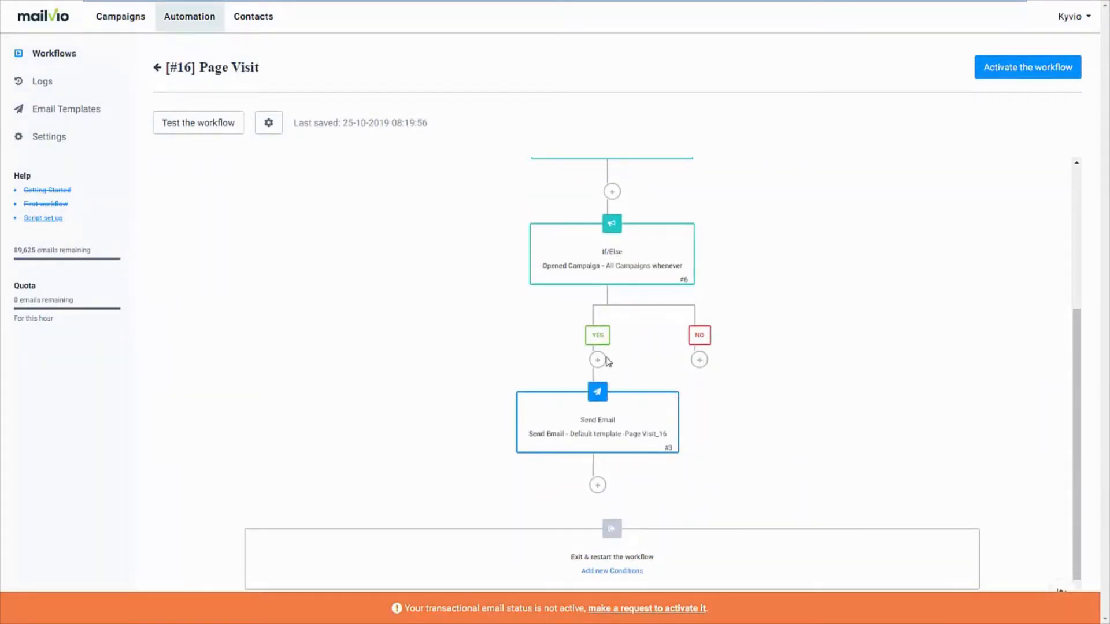
click(700, 360)
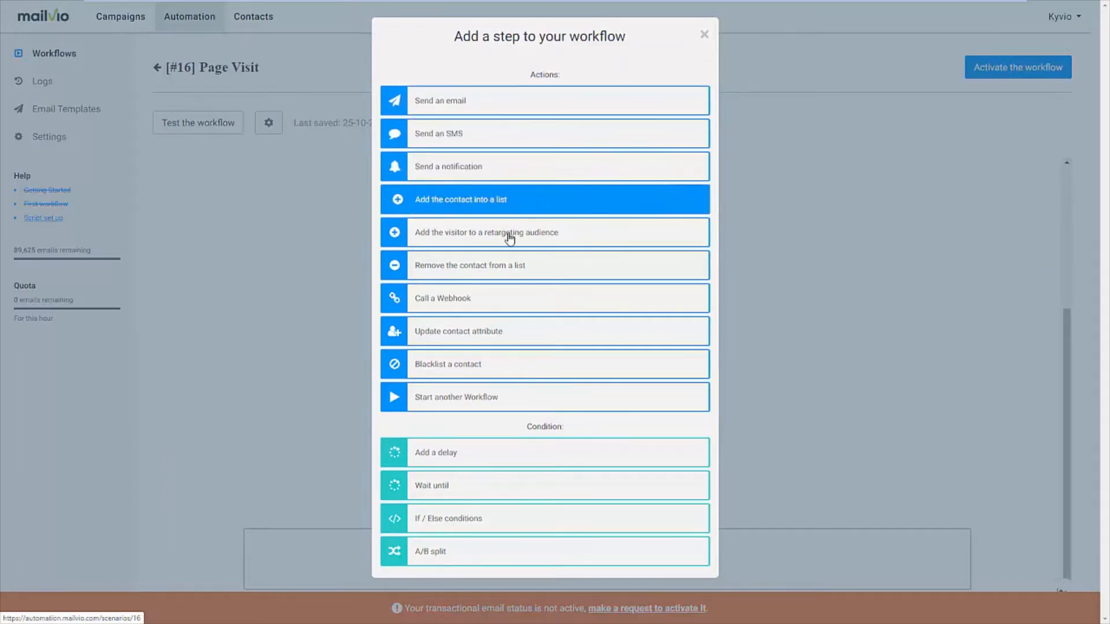
click(780, 291)
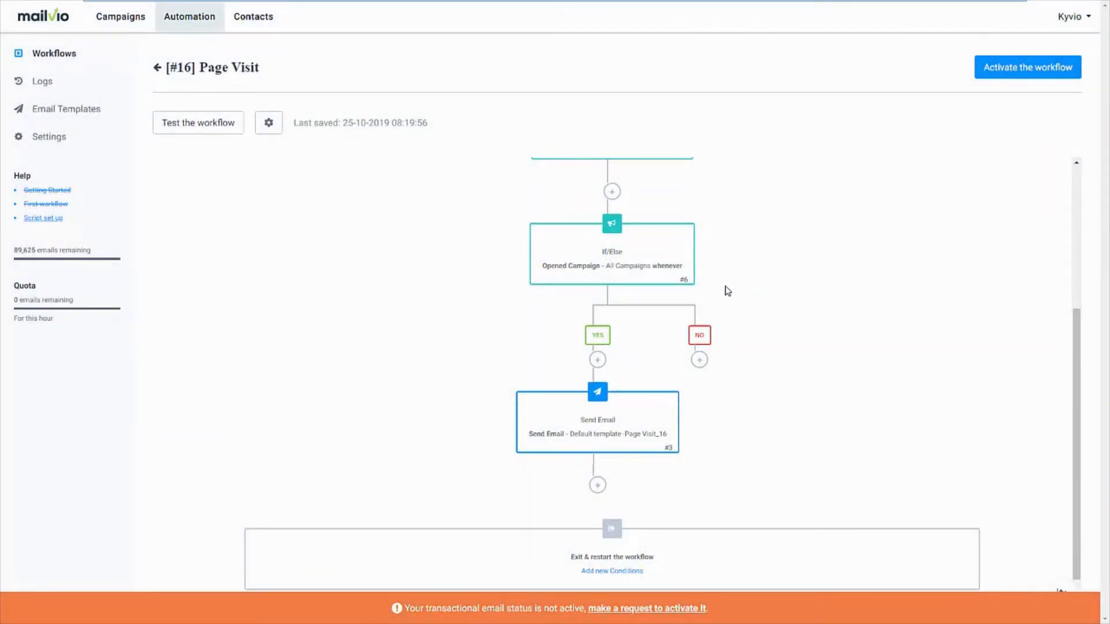
Examine the Email Marketing Activity options for an additional workflow entry point, without adding one
scroll(728, 290, up, 4)
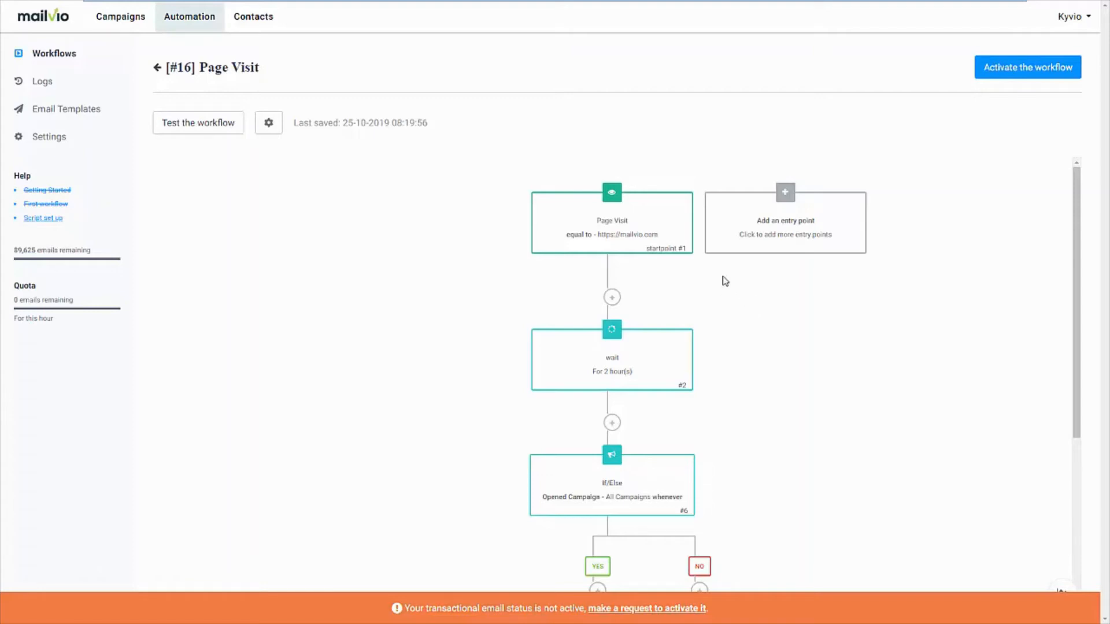
click(785, 199)
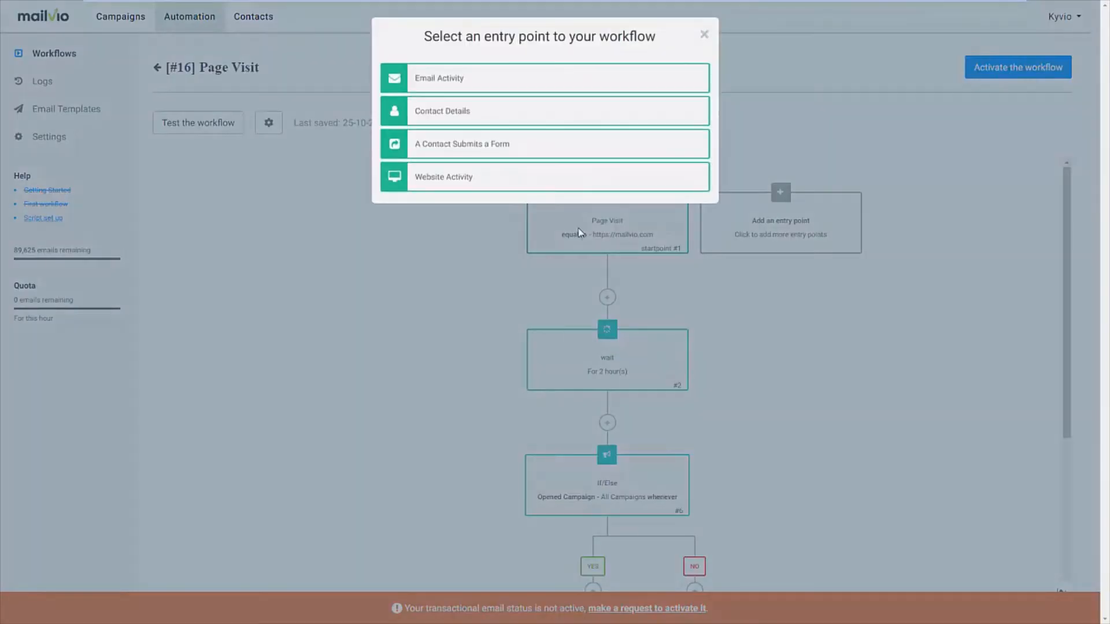
click(469, 93)
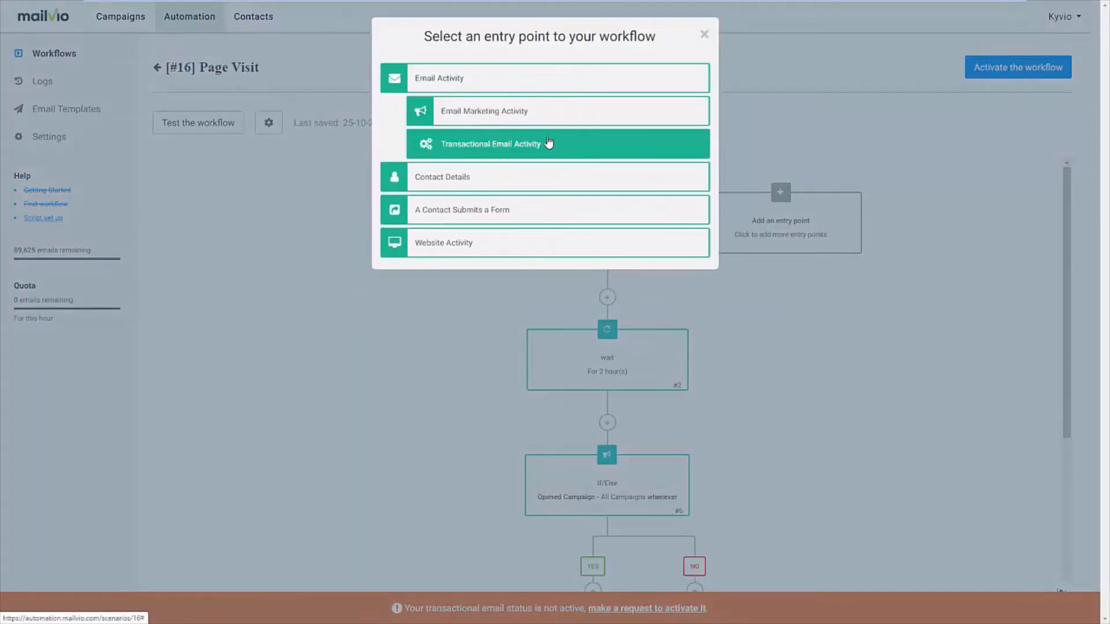
click(528, 130)
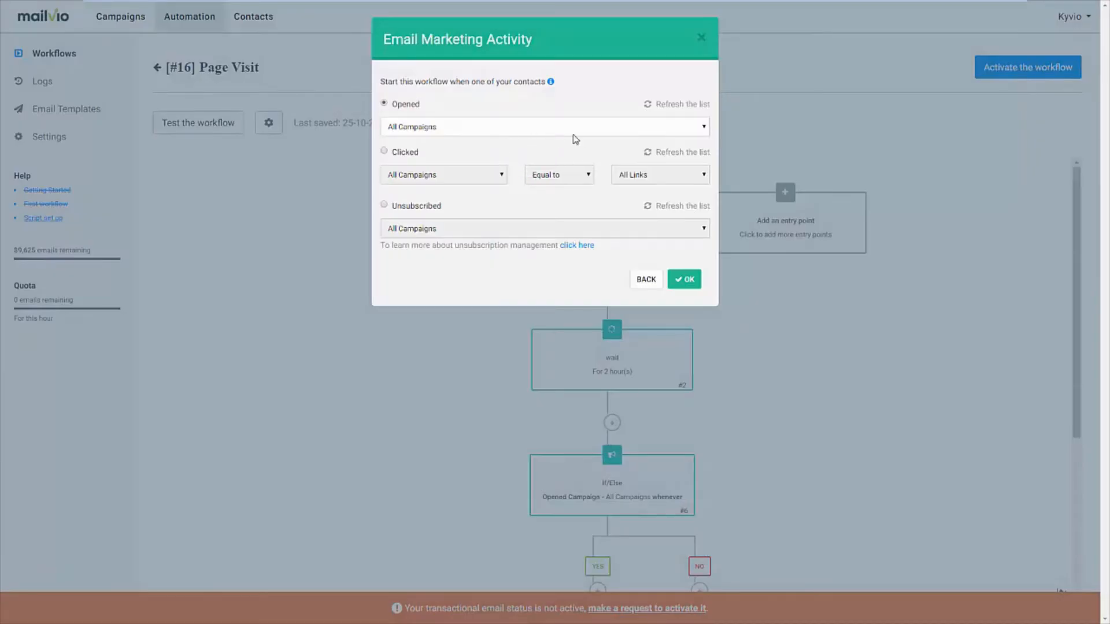
click(701, 37)
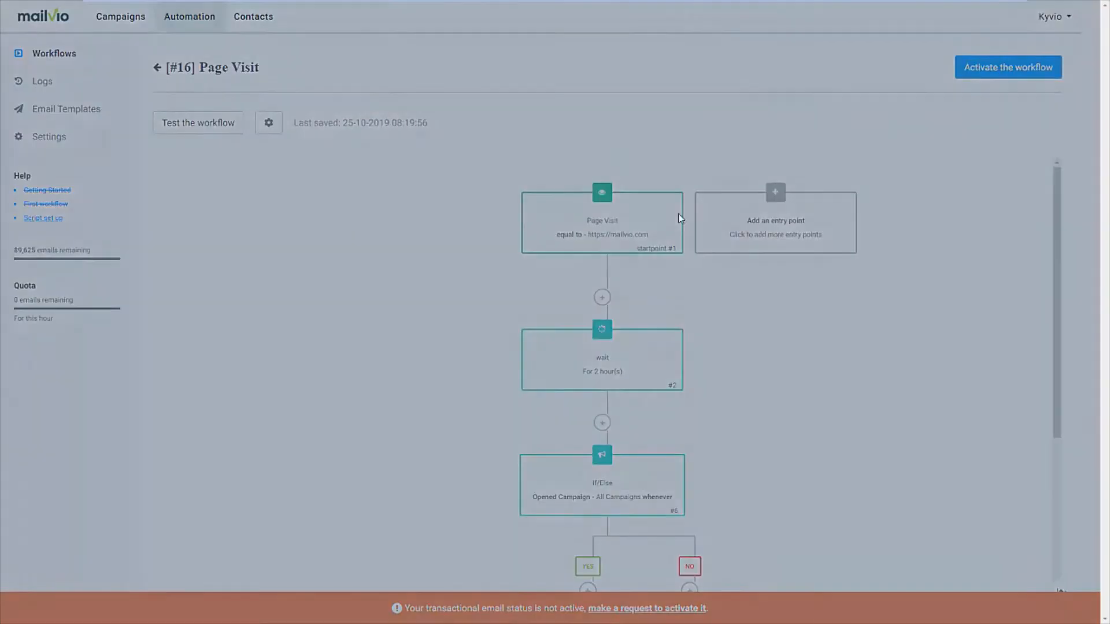
Examine the Website Activity entry points and the settings for a contact visiting a page, without adding one
click(681, 219)
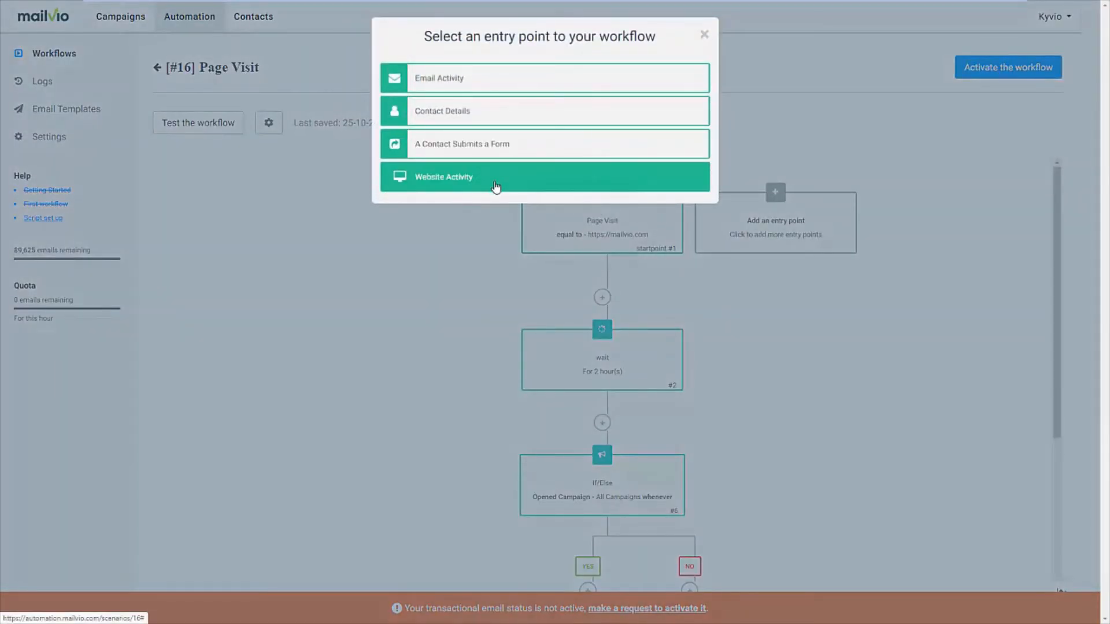
click(495, 186)
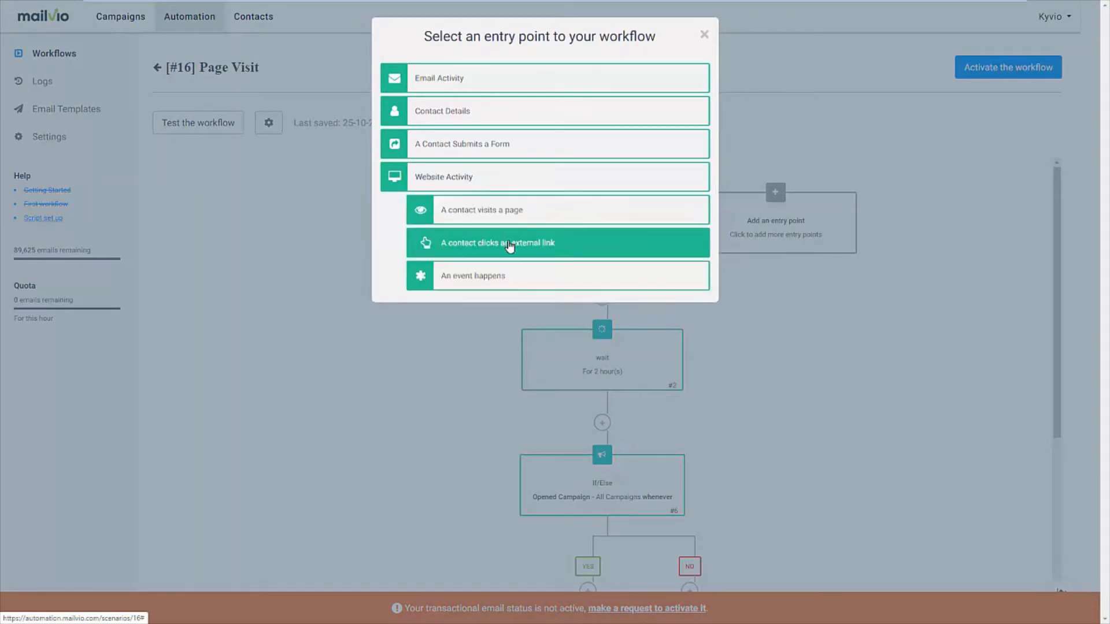
click(503, 211)
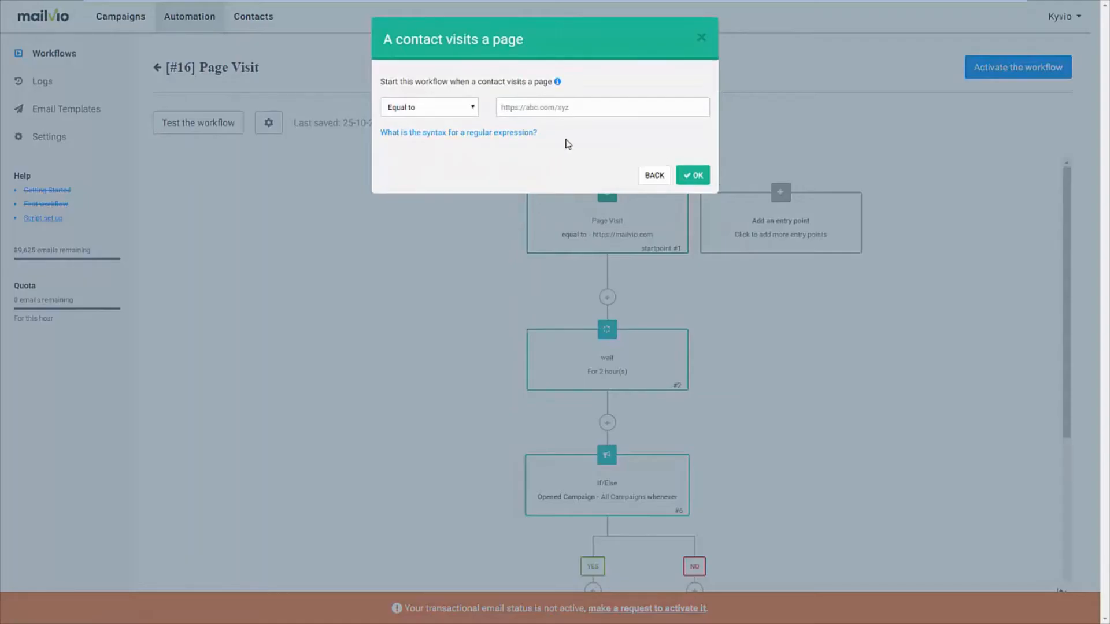
click(655, 175)
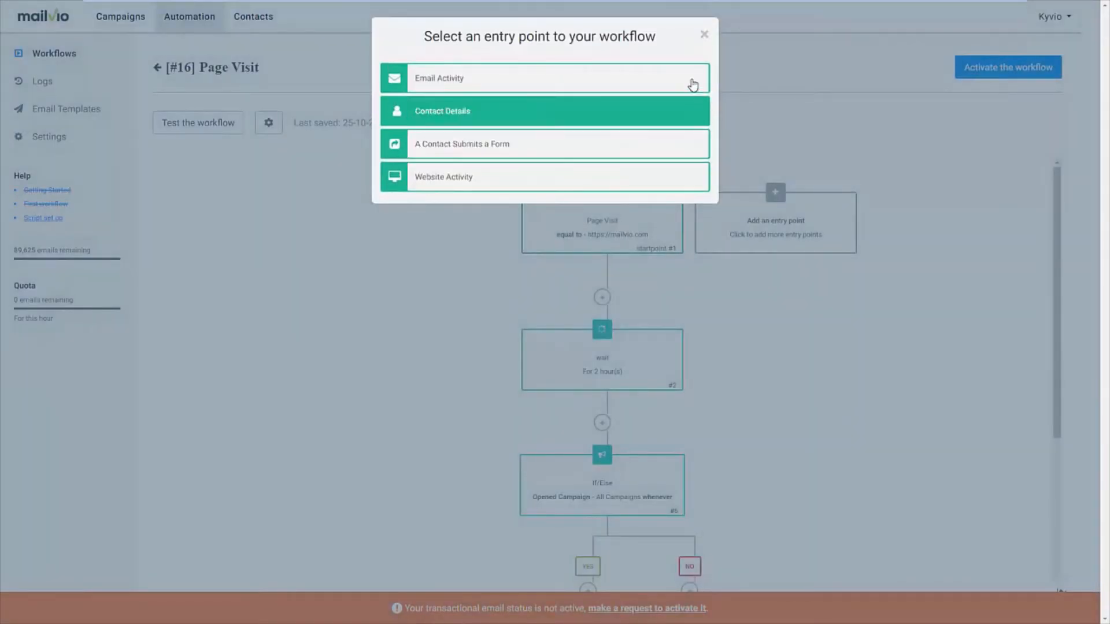
click(704, 35)
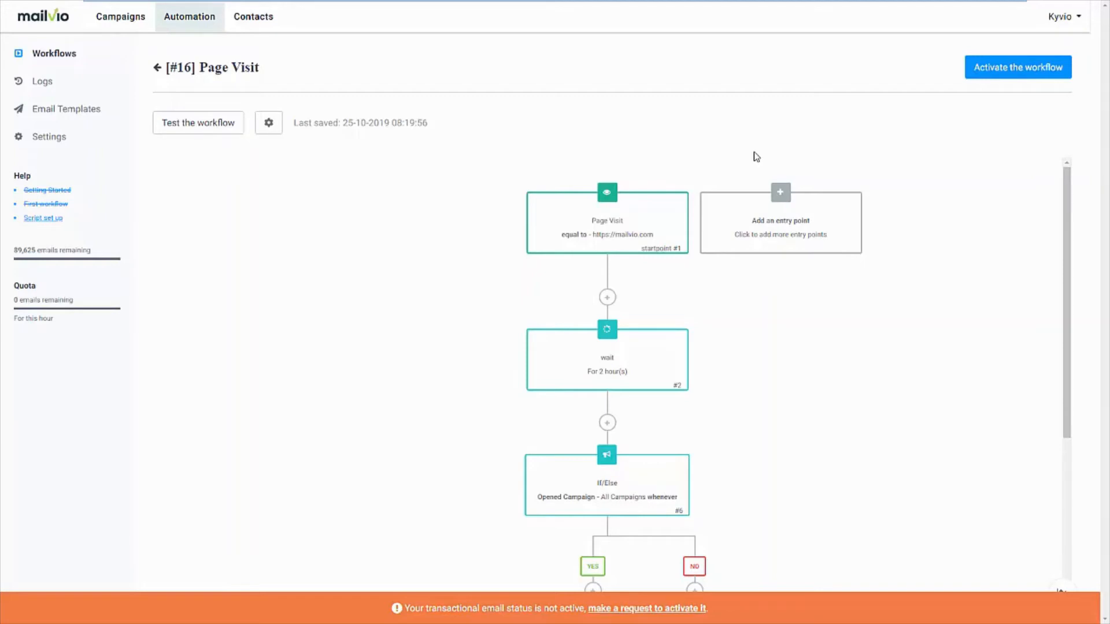
Leave the workflow inactive and start a regular campaign named Live Demo with the subject line "This is a live demo"
click(117, 22)
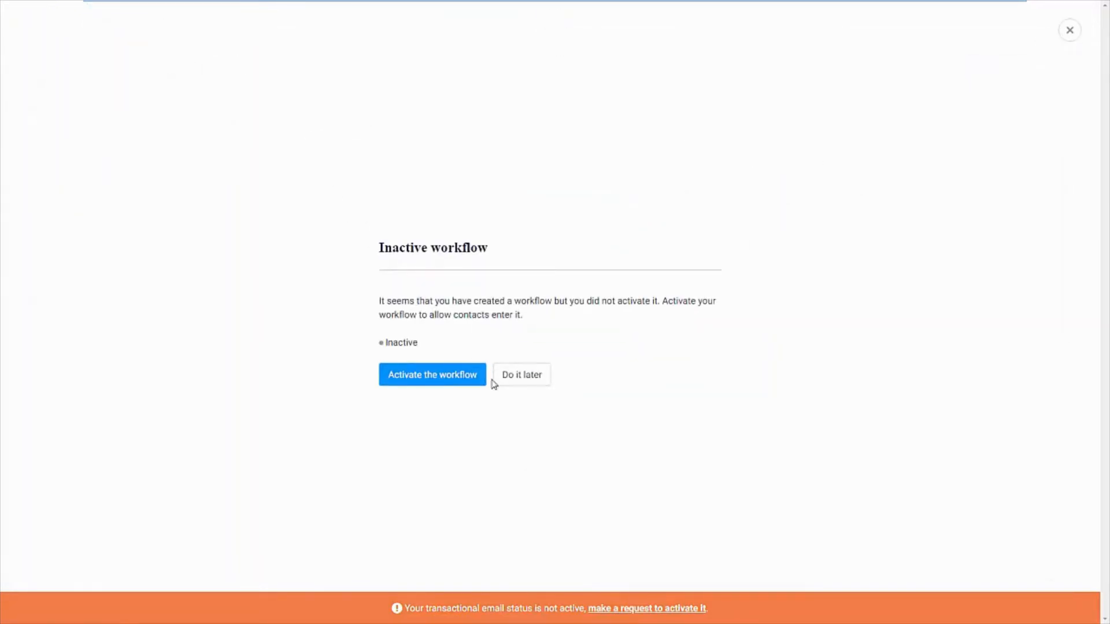
click(508, 386)
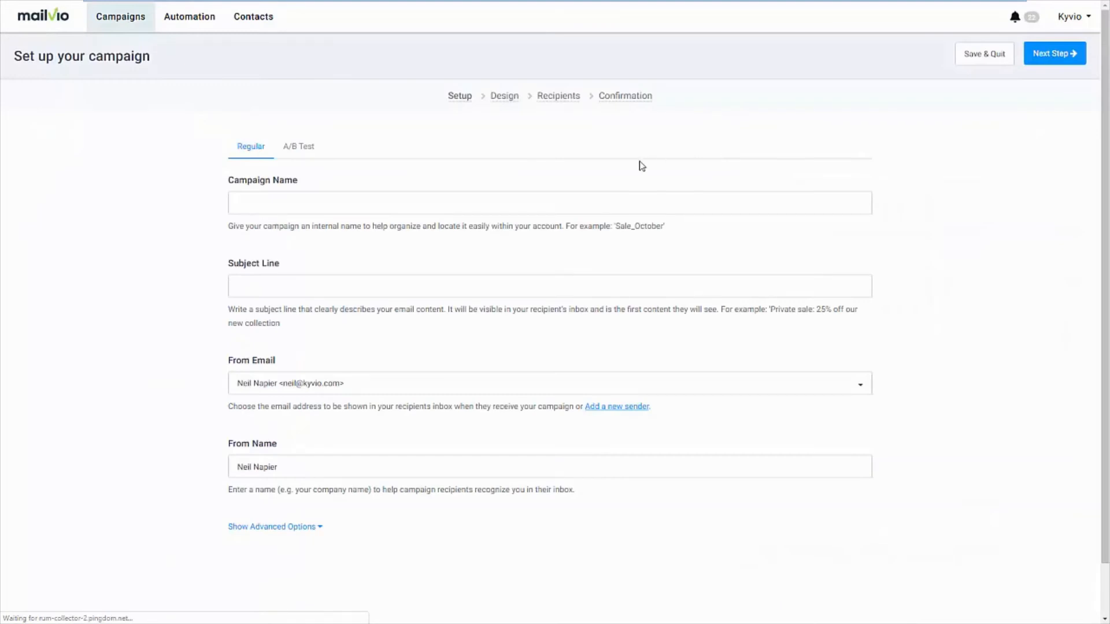
click(332, 210)
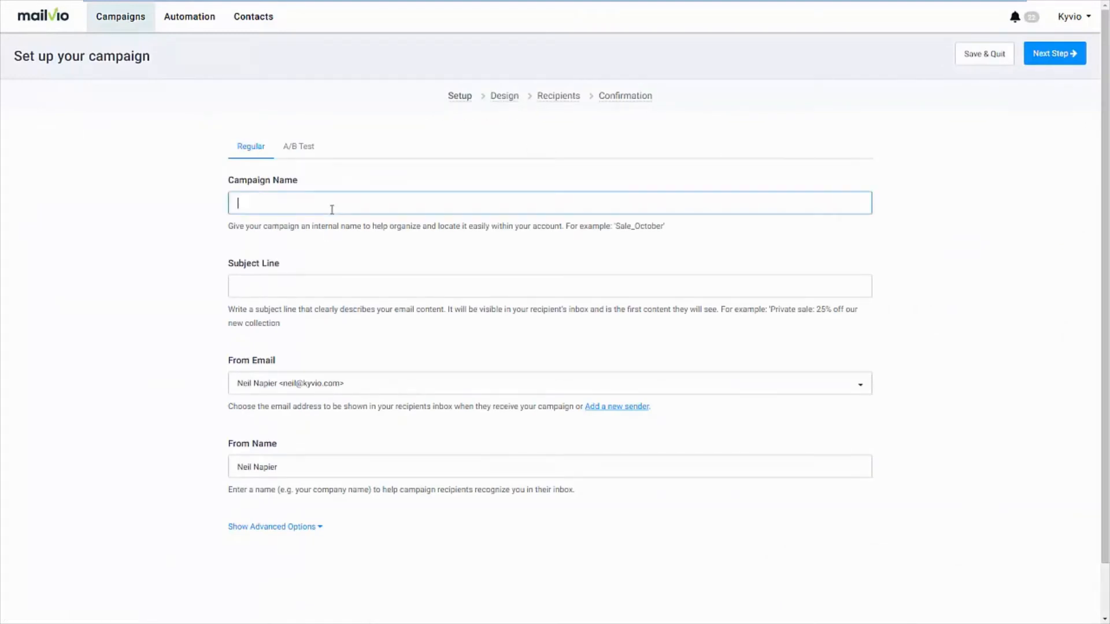
text(Live Demo)
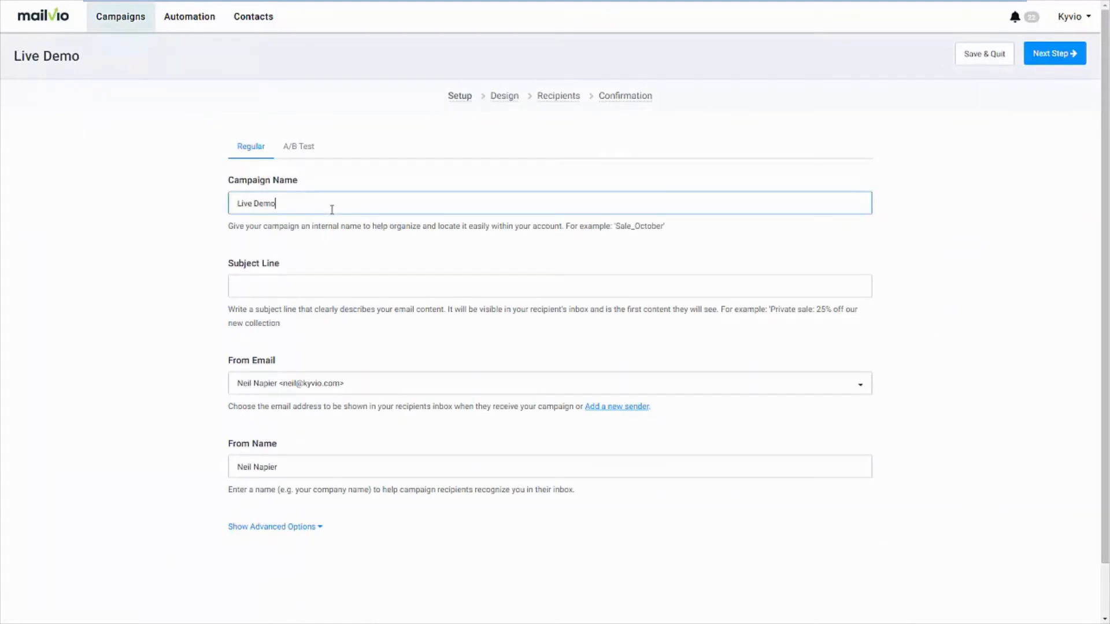
key(Tab)
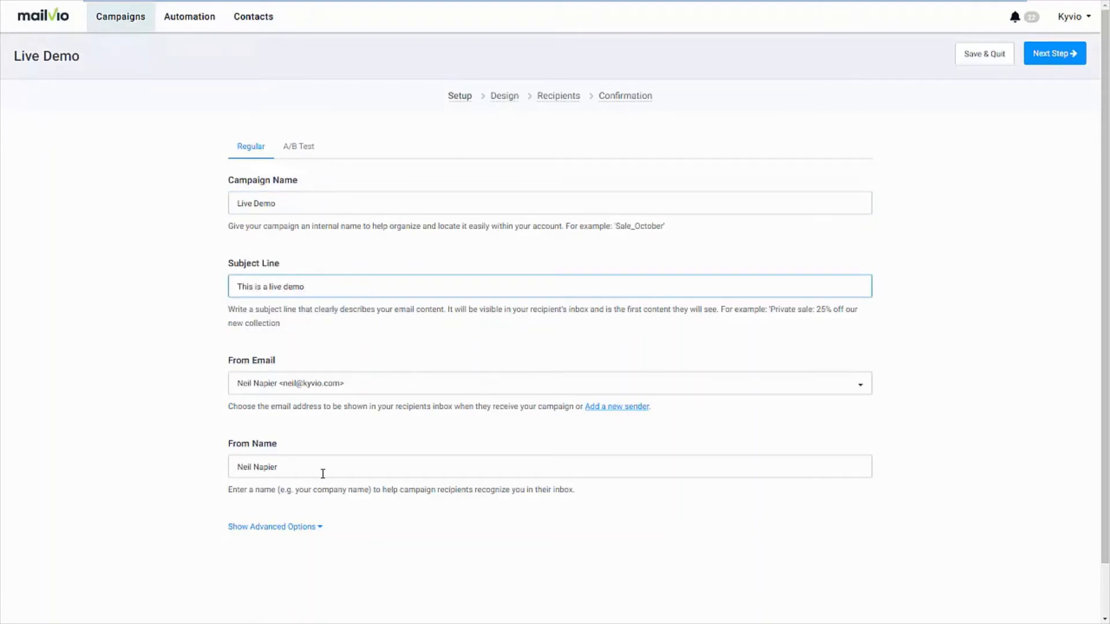
Show the campaign's advanced setup options and look through them
click(290, 527)
scroll(345, 534, down, 1)
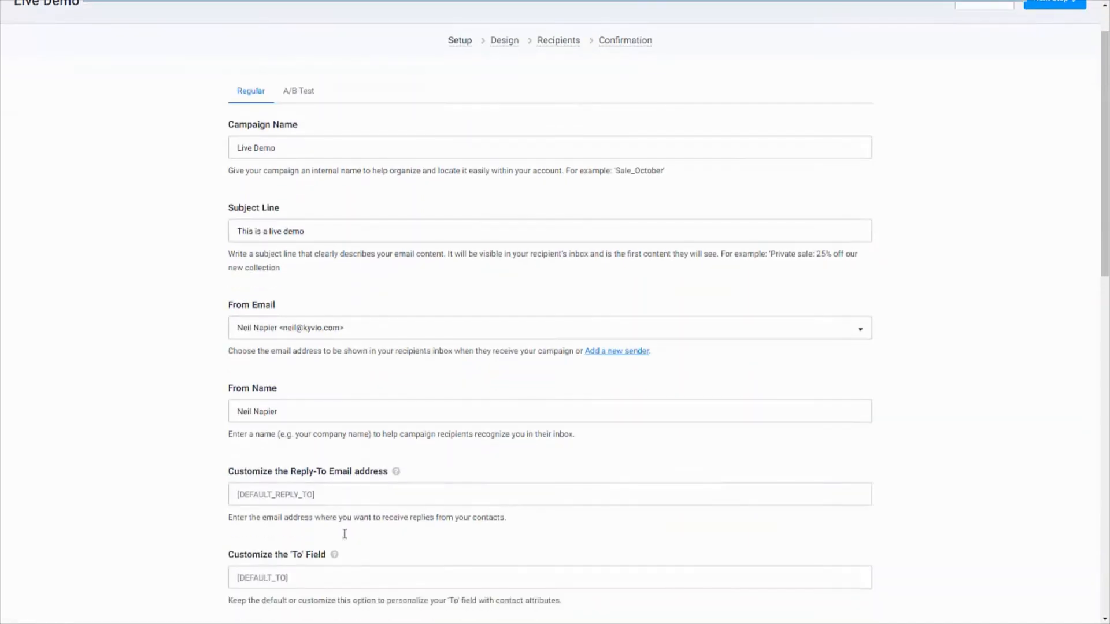
scroll(345, 534, down, 3)
scroll(344, 538, up, 4)
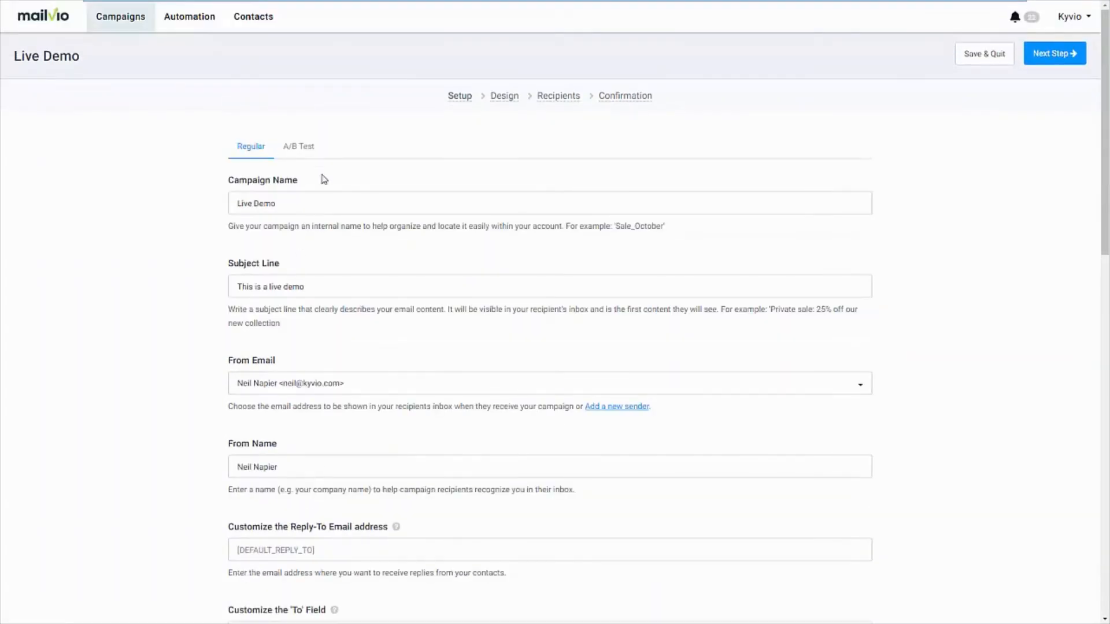
Make the campaign an A/B test with "This demo rocks!" as subject line B, and proceed to the Design stage
click(304, 152)
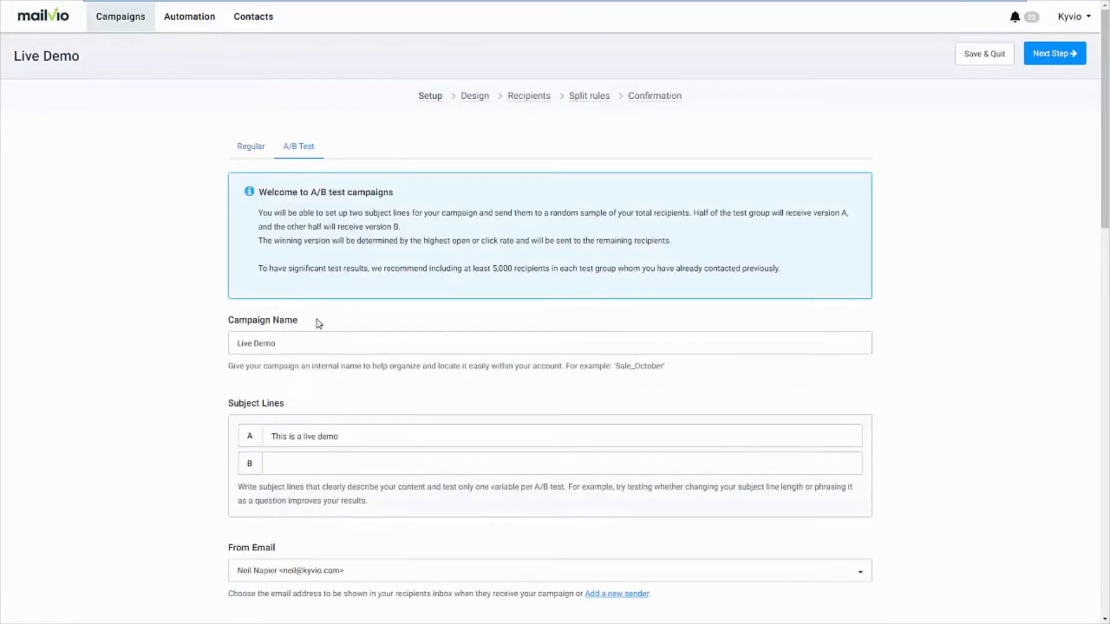
click(318, 455)
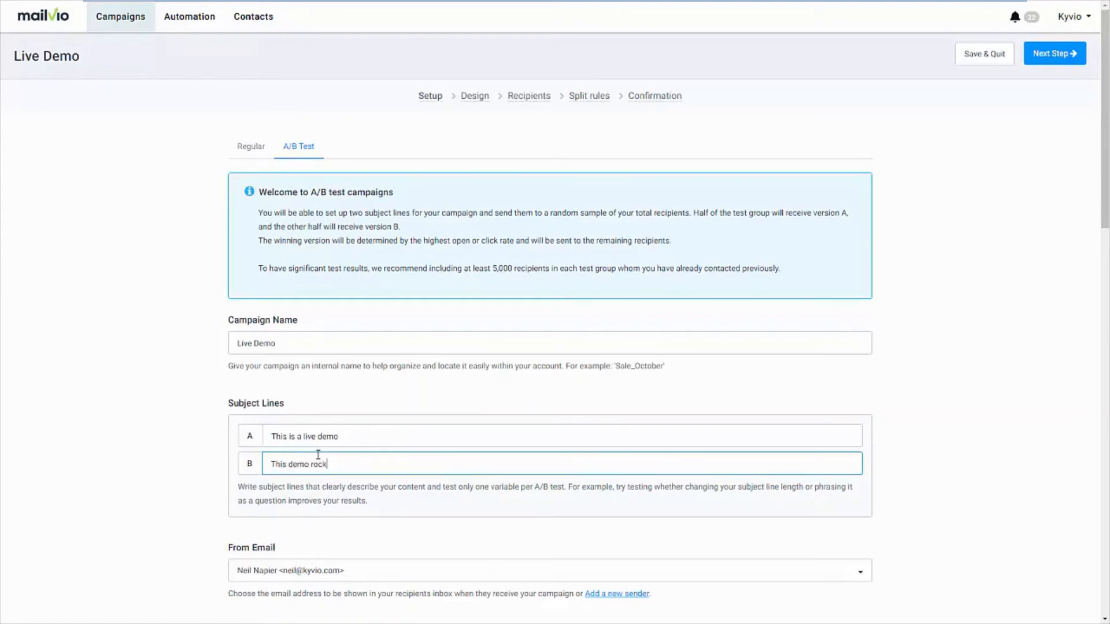
scroll(403, 526, down, 4)
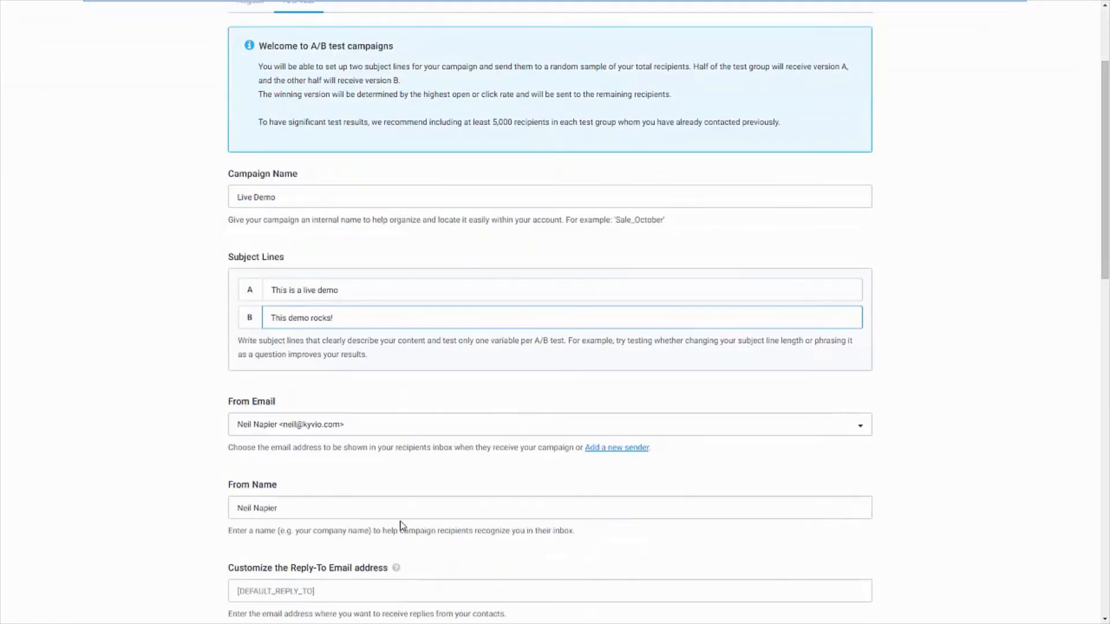
scroll(669, 432, up, 4)
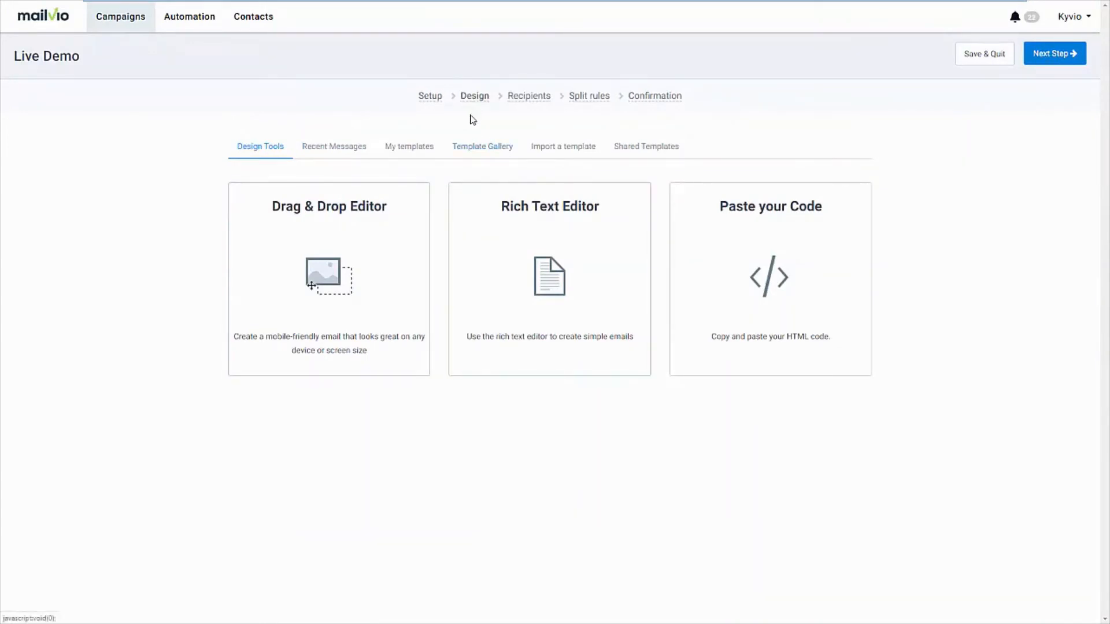
Browse the email designs offered in the Template Gallery
click(508, 155)
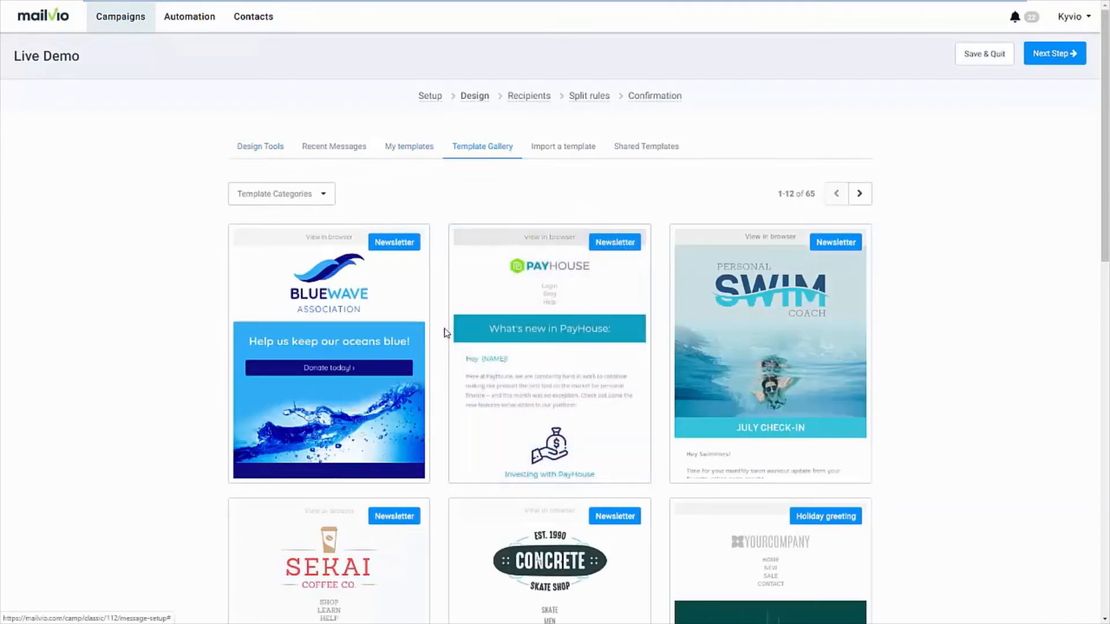
scroll(444, 359, down, 1)
scroll(443, 364, down, 7)
scroll(439, 372, up, 5)
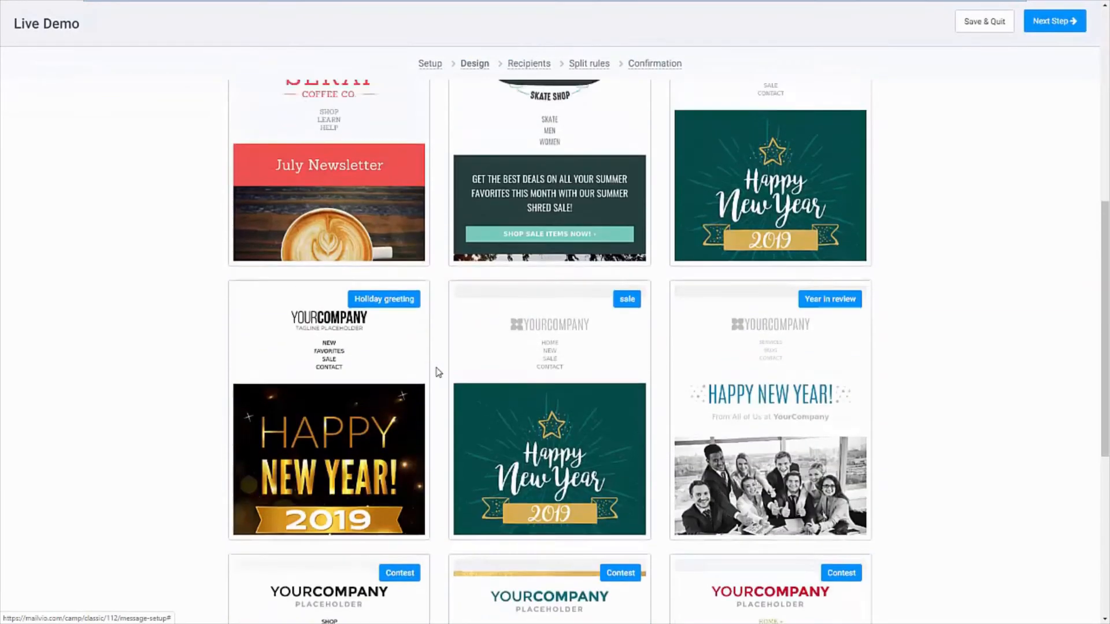
scroll(437, 375, down, 10)
scroll(434, 375, up, 13)
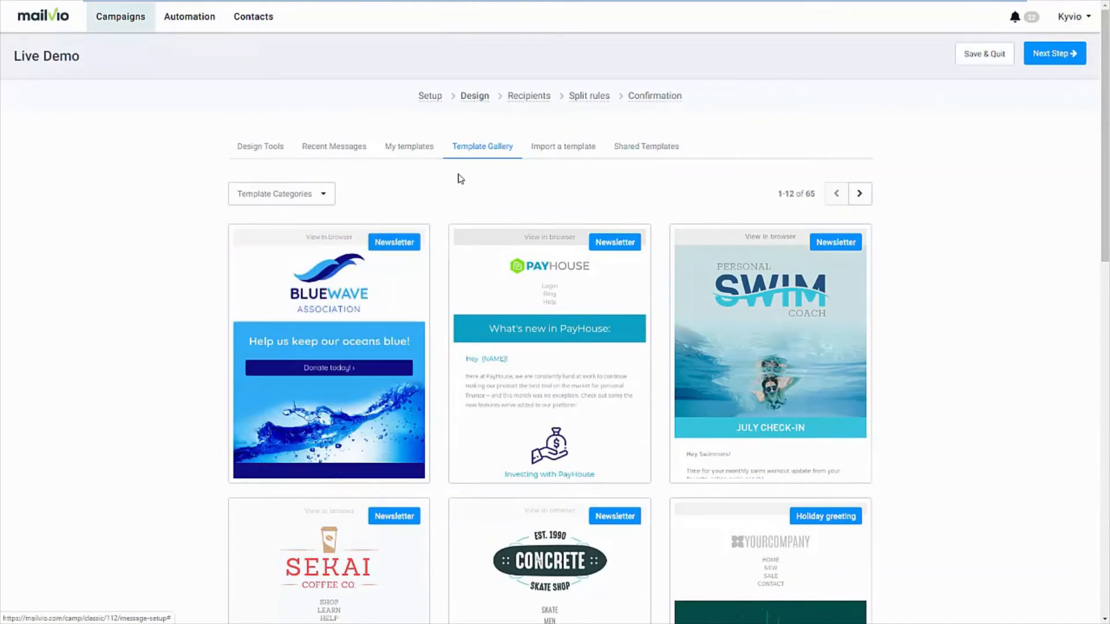
Preview the Personal Swim Coach newsletter template from the gallery, look through its sections and close the preview
click(285, 160)
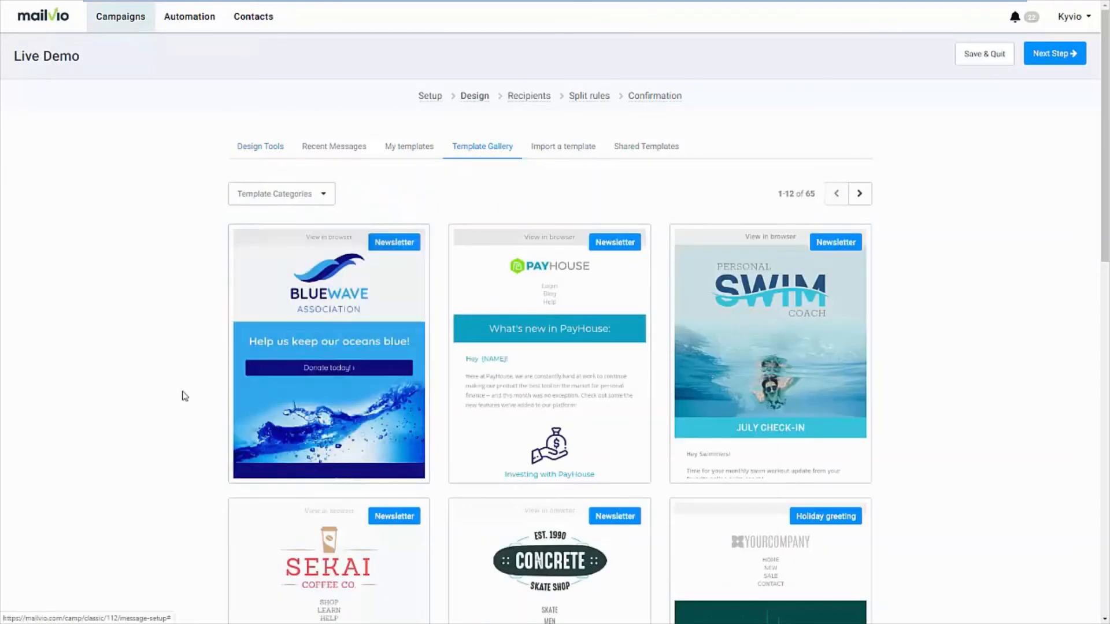
scroll(243, 416, down, 5)
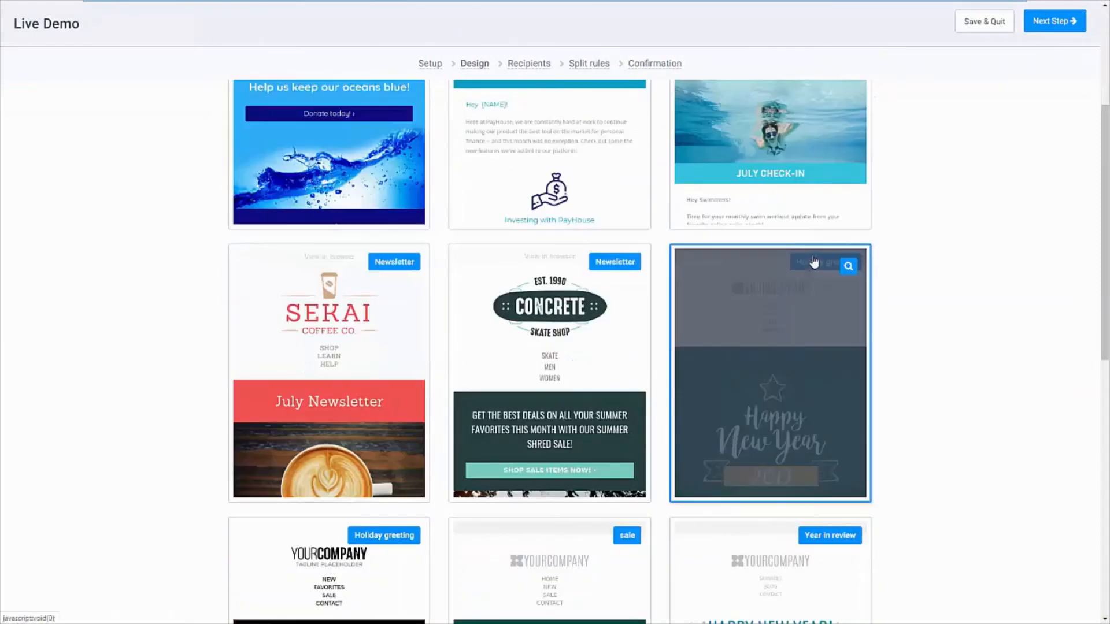
scroll(814, 262, up, 3)
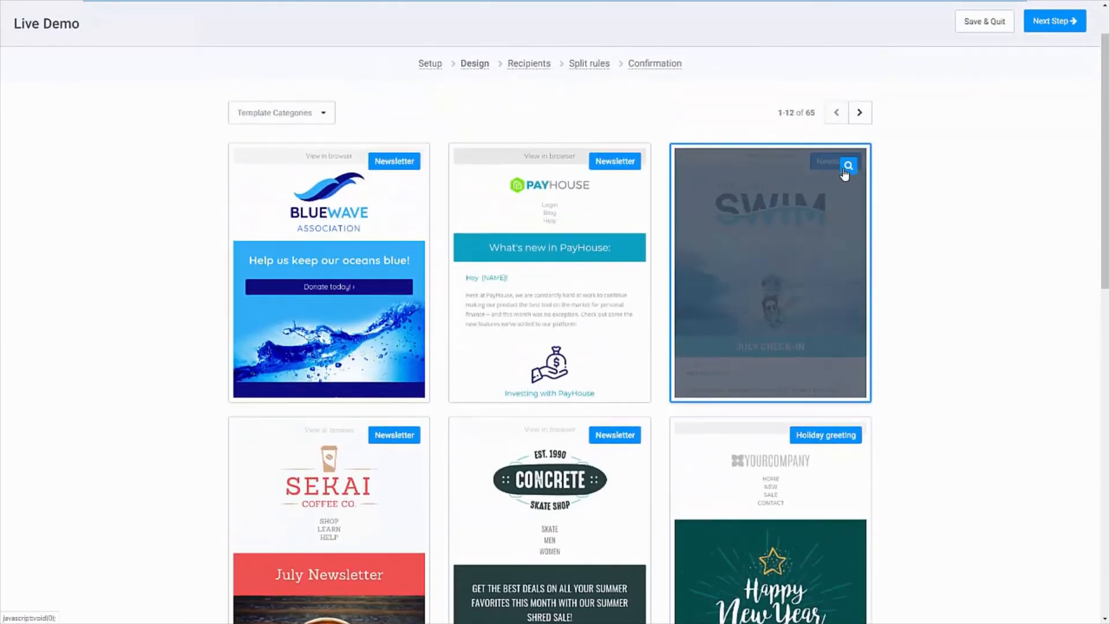
click(847, 166)
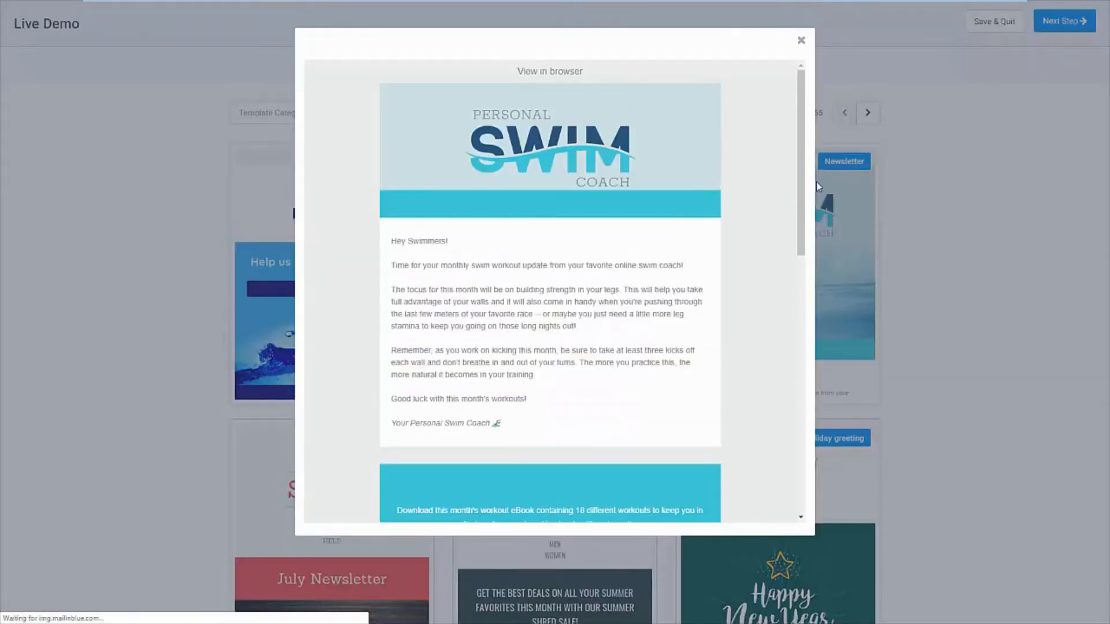
scroll(732, 267, down, 5)
scroll(732, 270, down, 10)
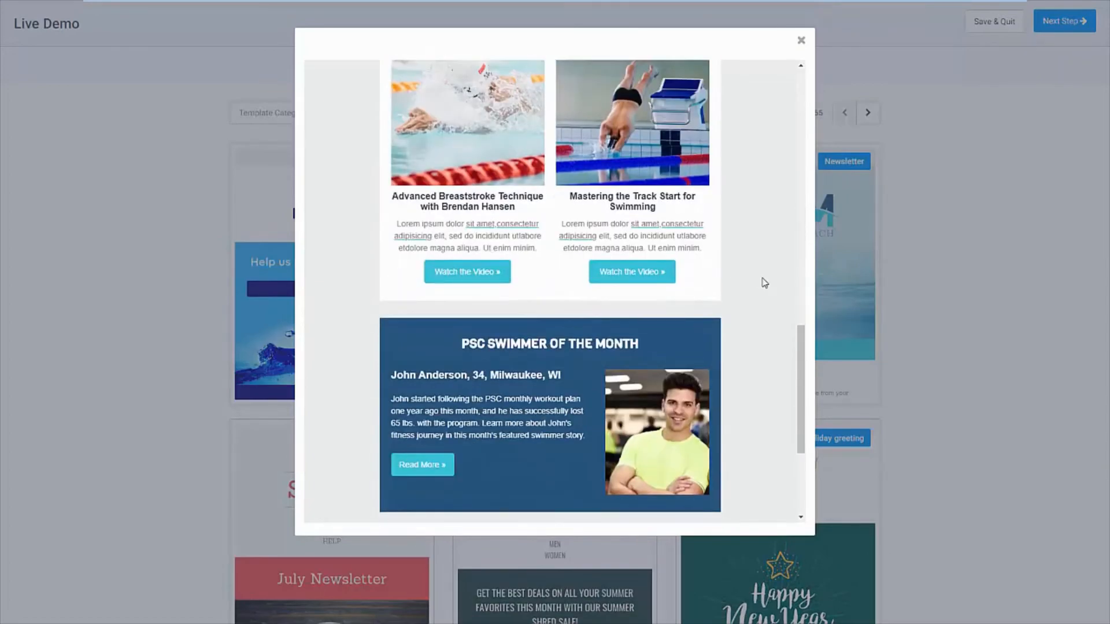
click(868, 247)
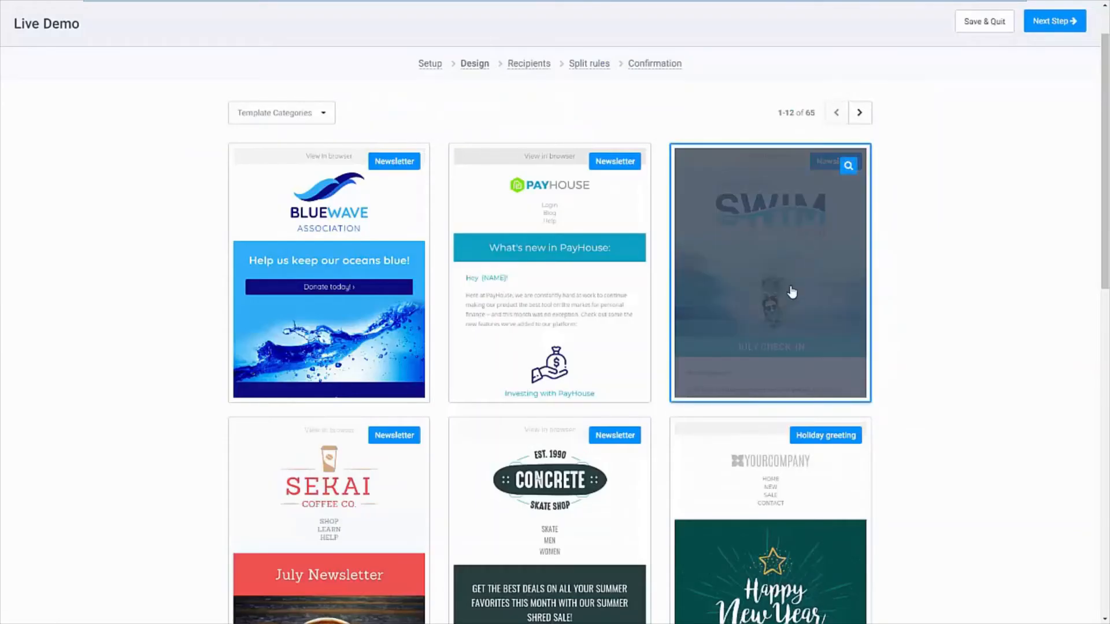
Use the Personal Swim Coach template for the campaign email, review its content blocks and save the design
click(865, 314)
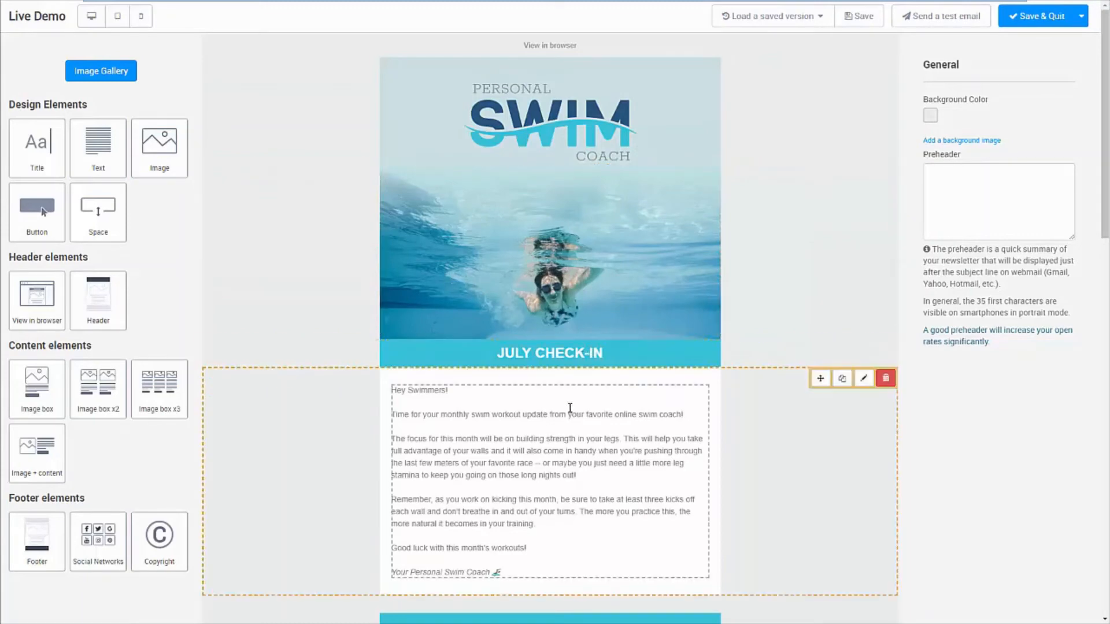
scroll(567, 412, down, 3)
scroll(543, 361, down, 5)
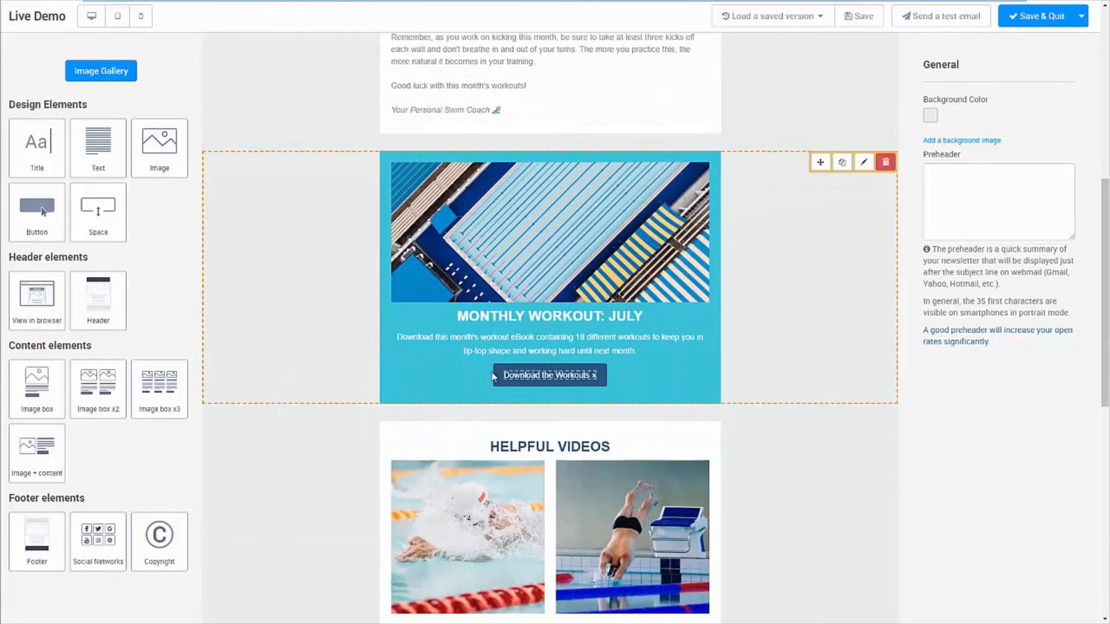
scroll(137, 457, down, 2)
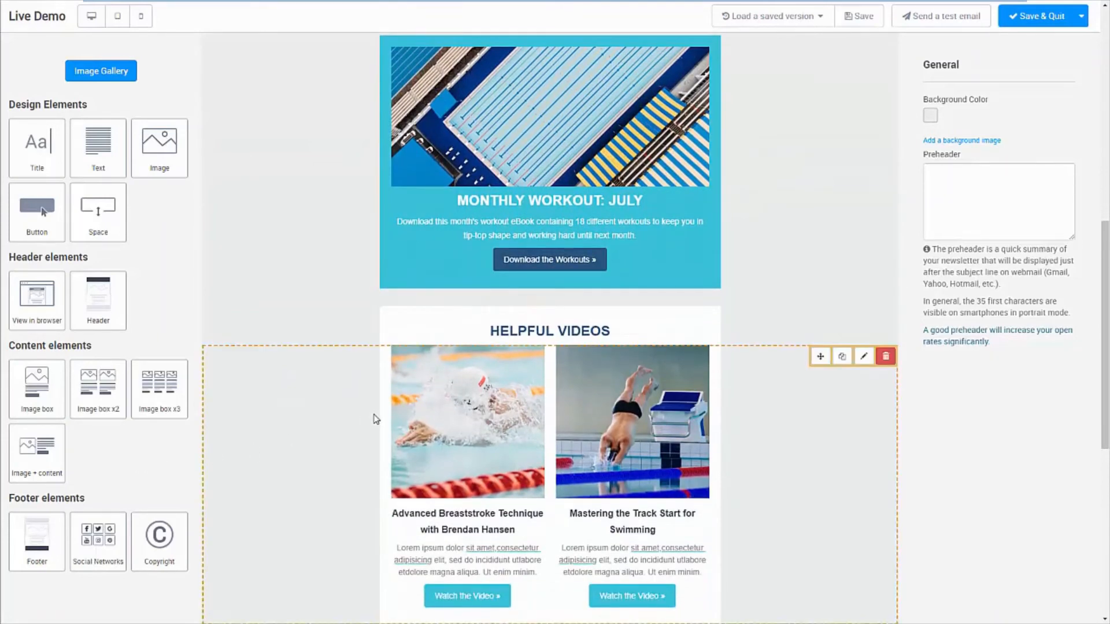
scroll(638, 293, up, 5)
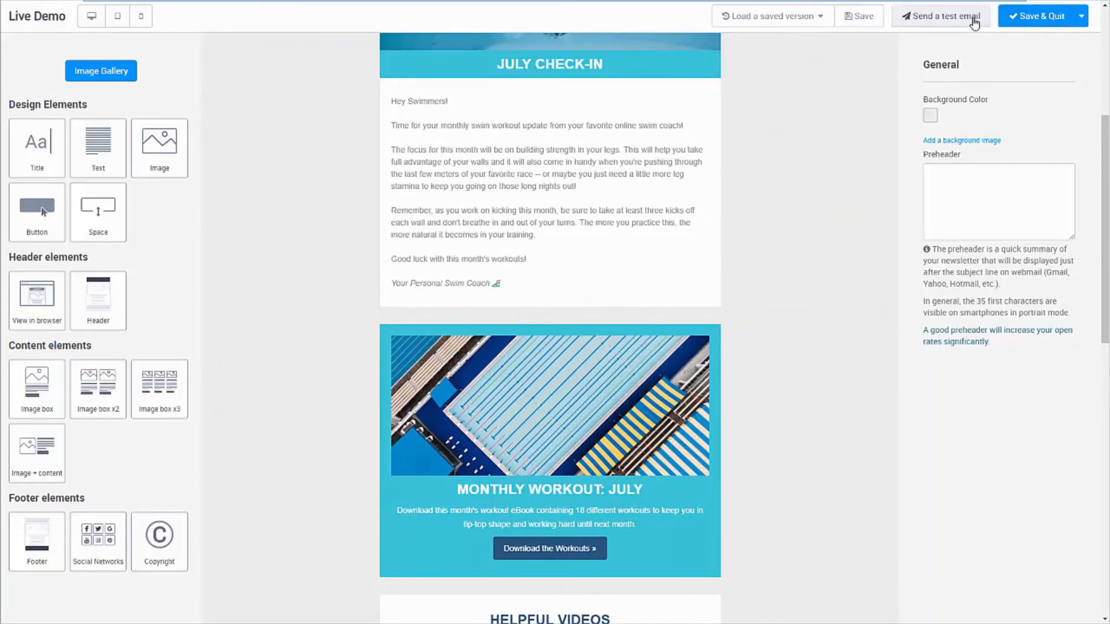
click(1043, 23)
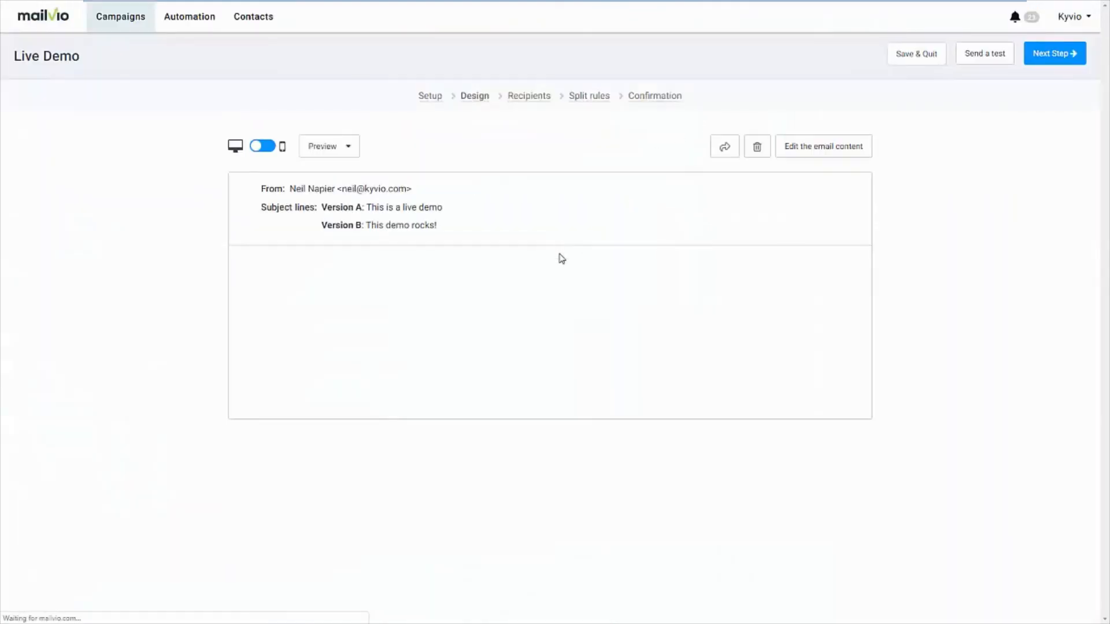
Review the email design in the desktop and mobile previews, and look through the available preview options
scroll(768, 336, down, 15)
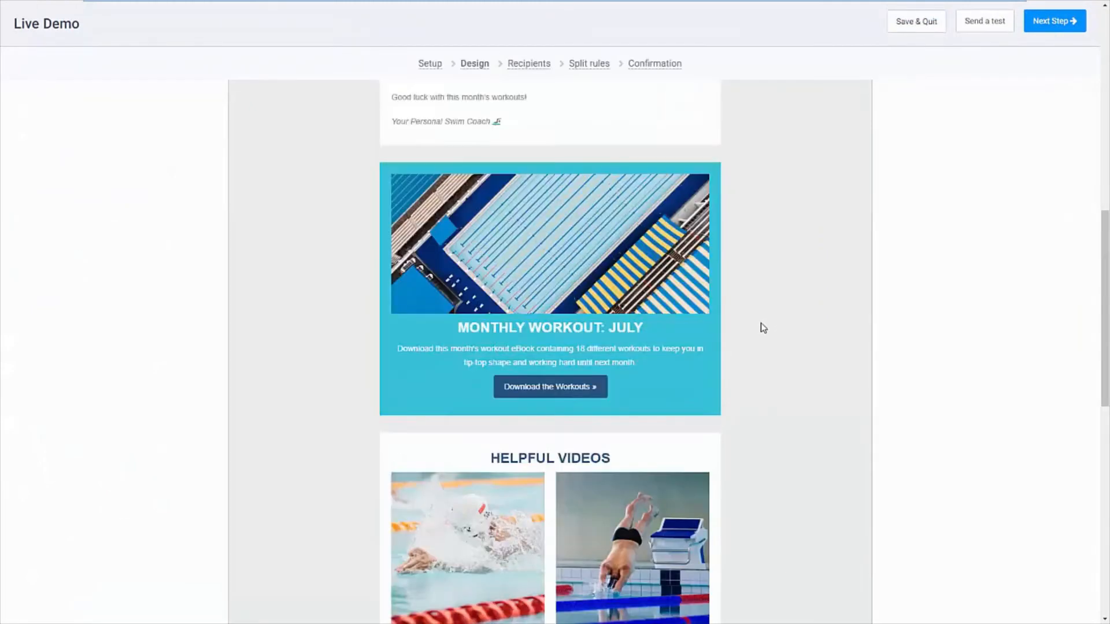
scroll(752, 328, up, 20)
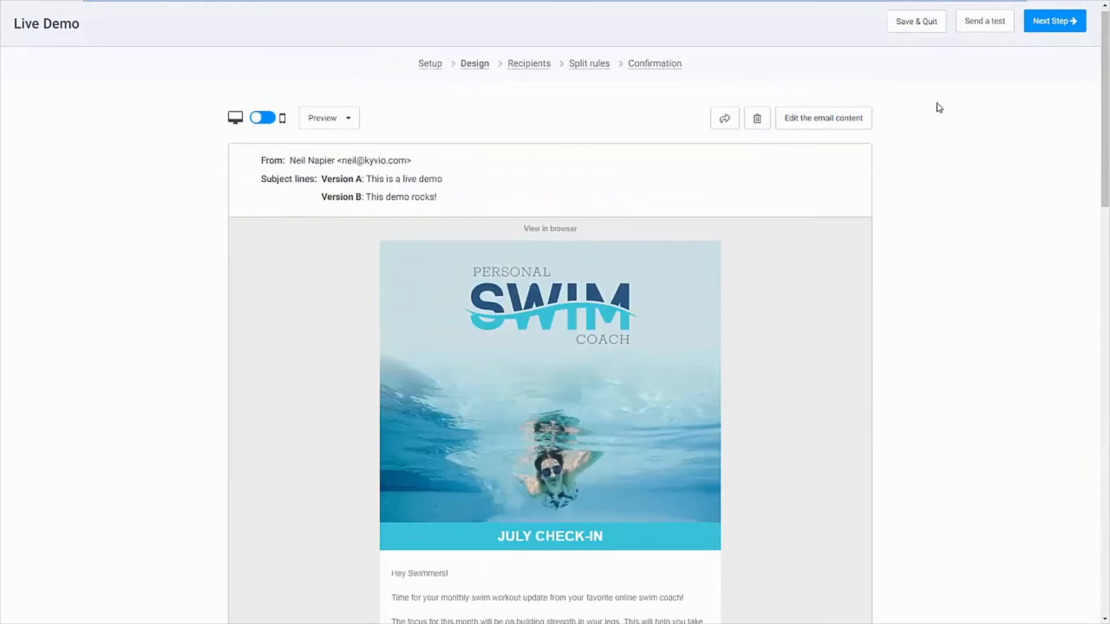
click(1051, 55)
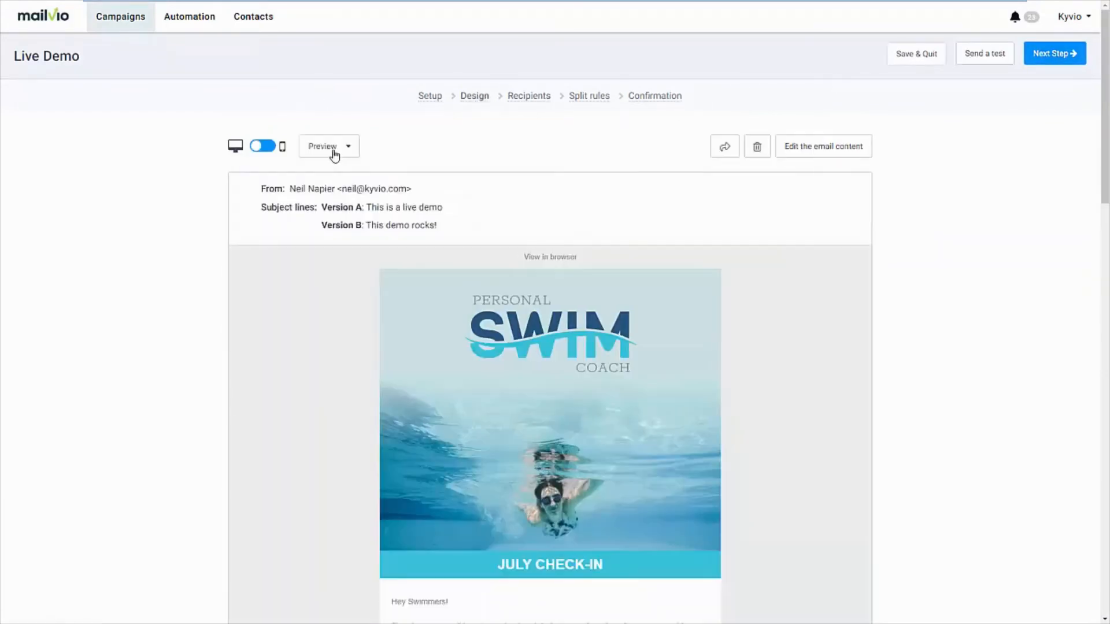
click(282, 149)
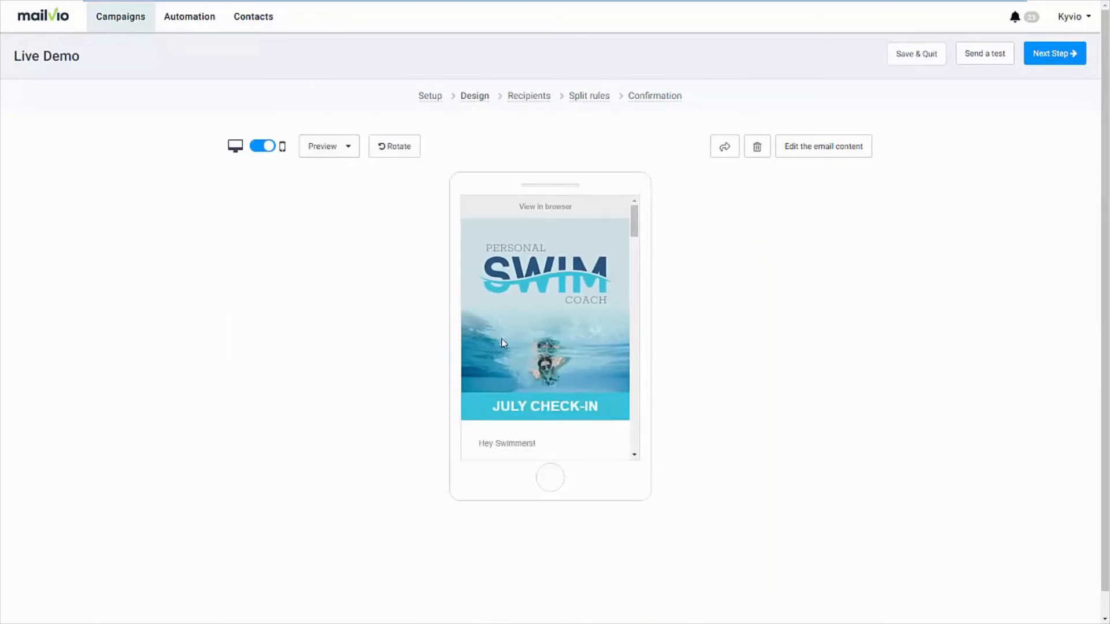
scroll(512, 345, down, 5)
scroll(511, 345, down, 3)
click(347, 148)
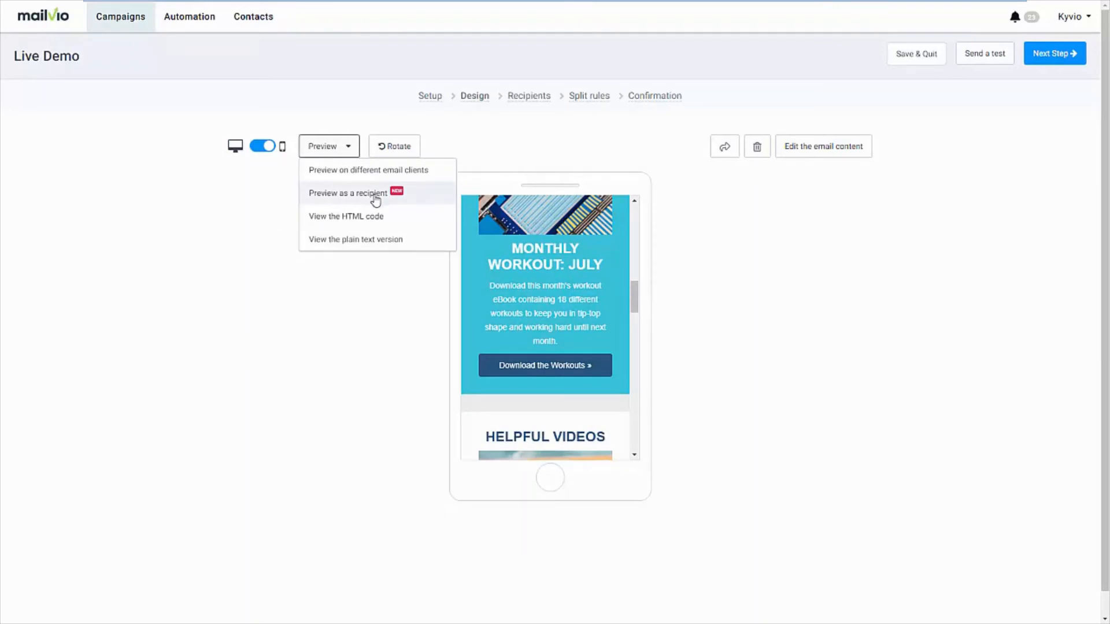
click(683, 220)
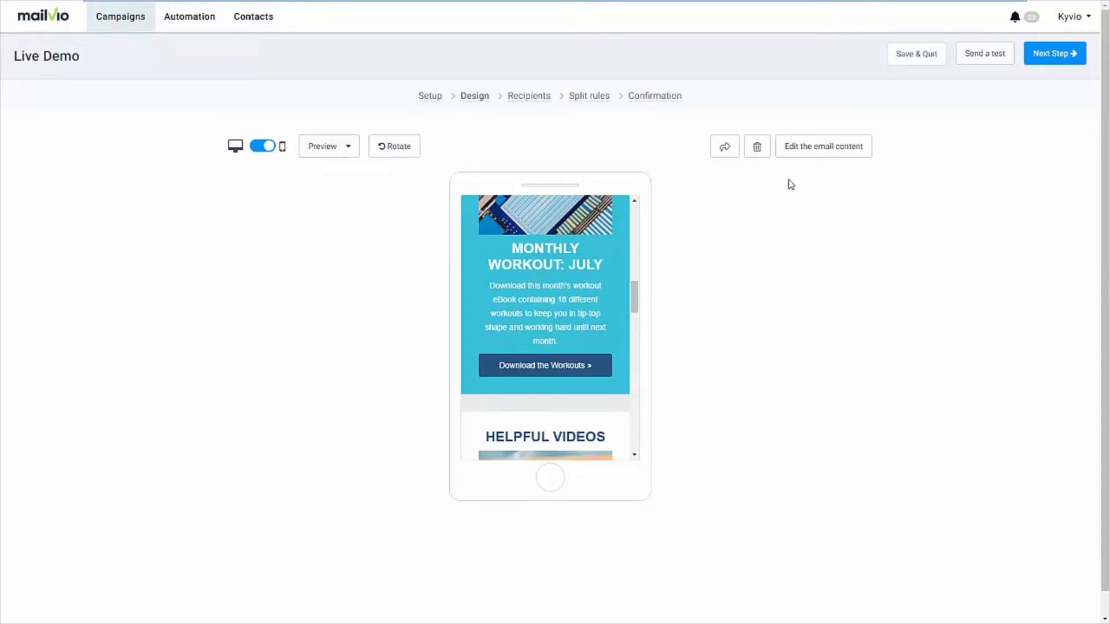
In the Recipients stage, select all contact lists, exclude cu_kv_active_sep27 and cu_kyvio_active_30Sept19, and update the recipient count
click(1045, 55)
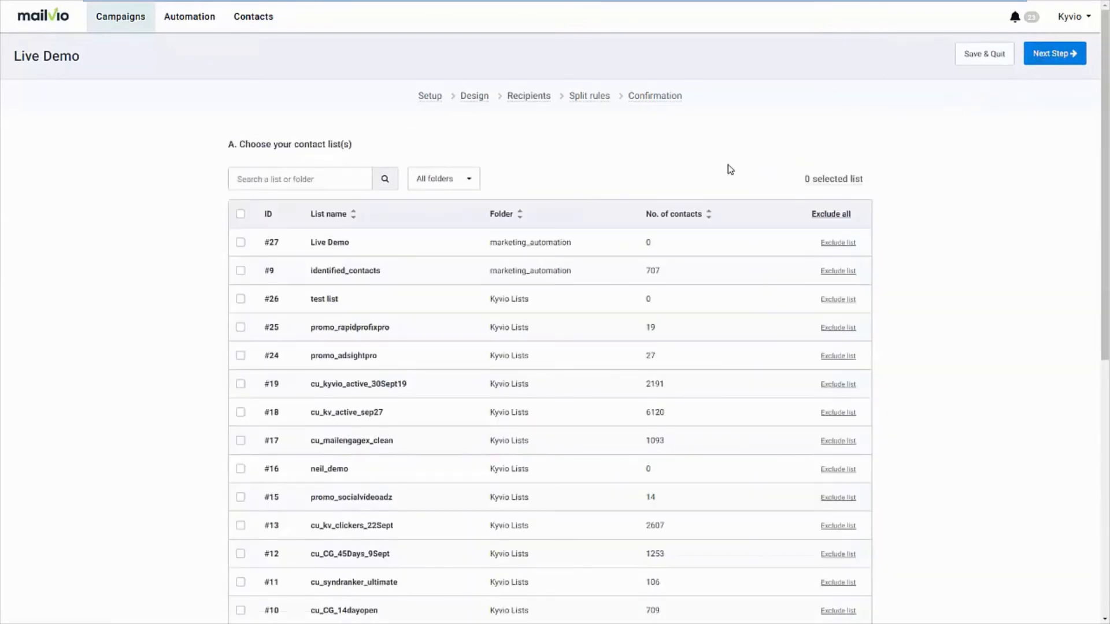
click(241, 214)
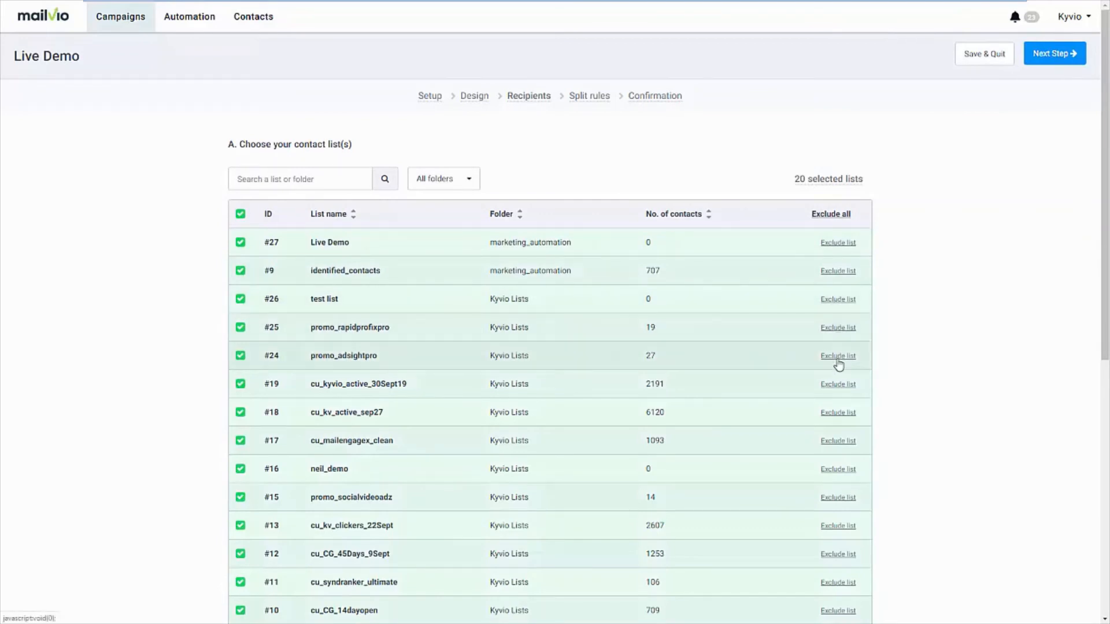
click(838, 413)
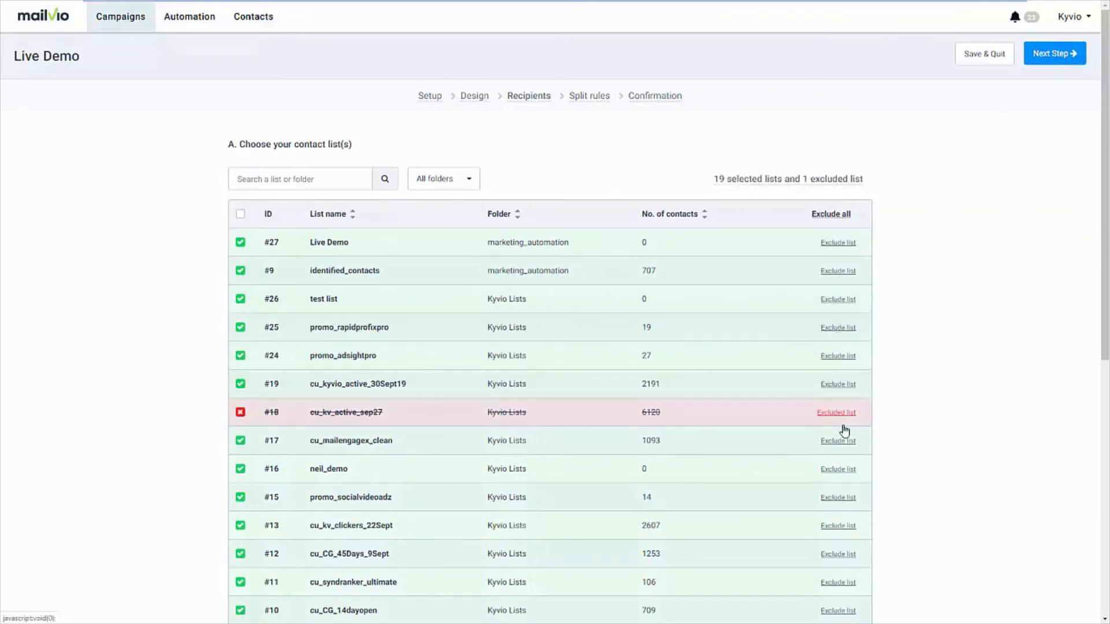
click(839, 385)
scroll(925, 391, down, 6)
scroll(453, 521, down, 2)
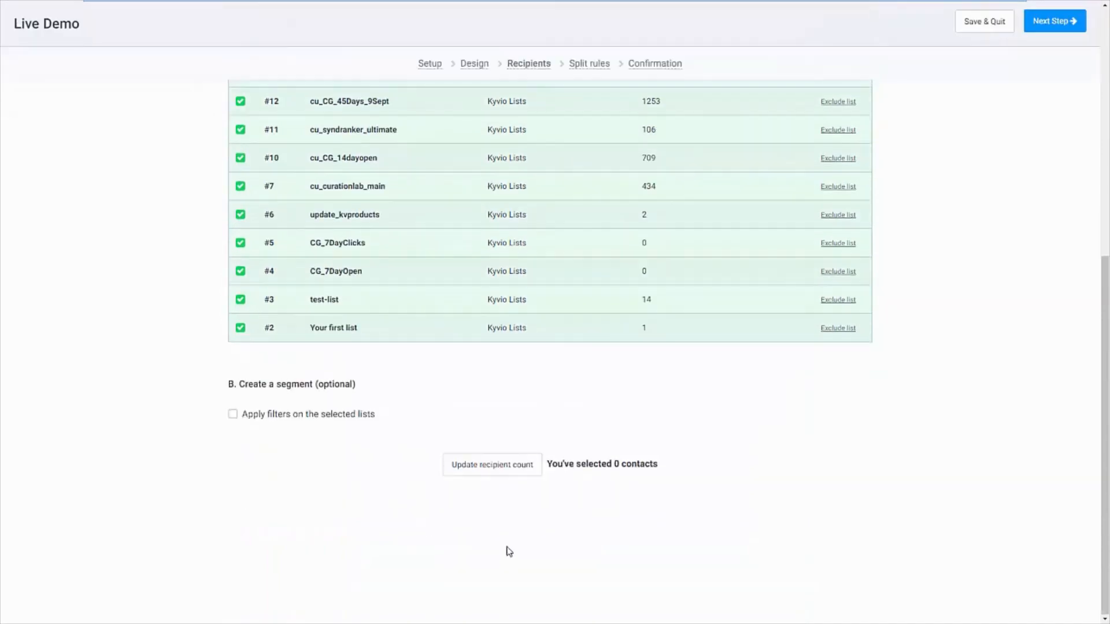
click(497, 468)
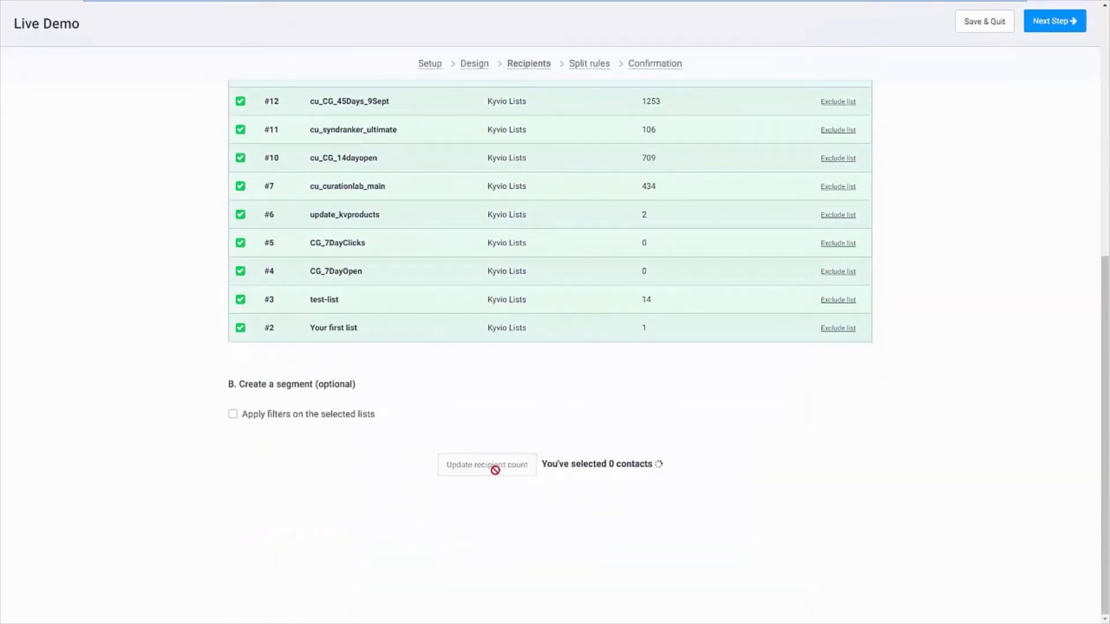
Filter the selected lists by EMAIL Readers with unique opening for all campaigns, update the recipient count and proceed to Split rules
click(317, 420)
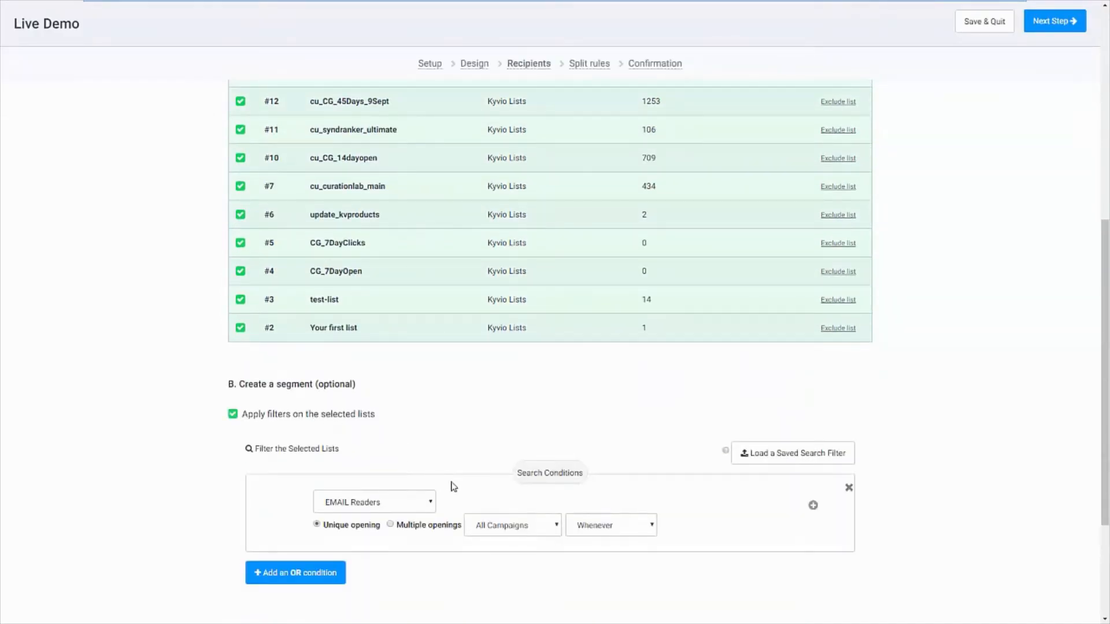
scroll(454, 487, down, 2)
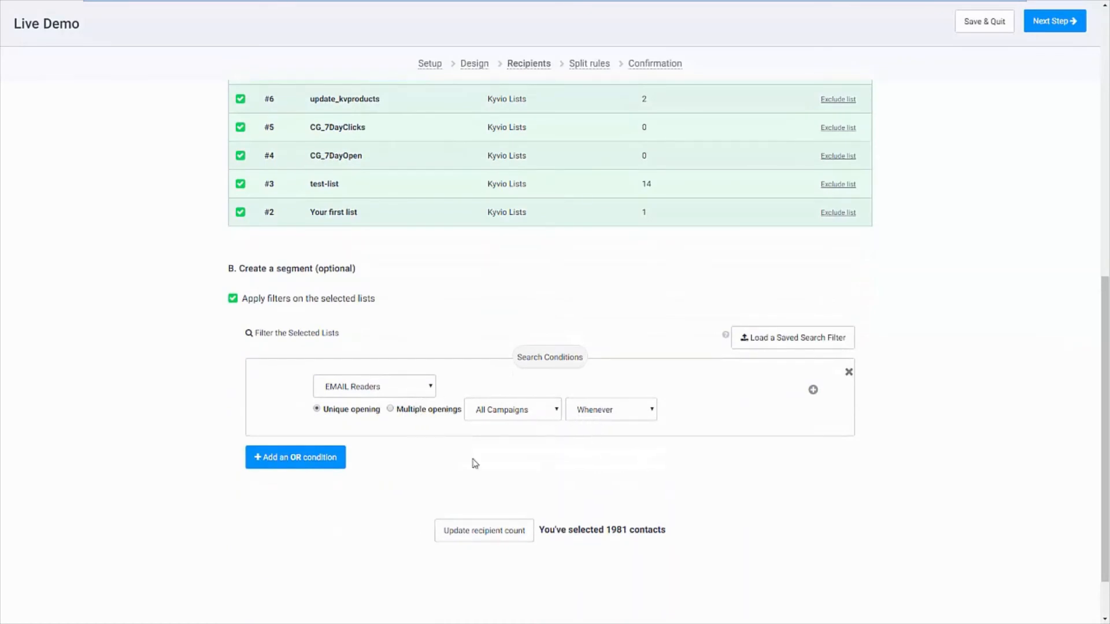
click(492, 530)
scroll(766, 424, up, 10)
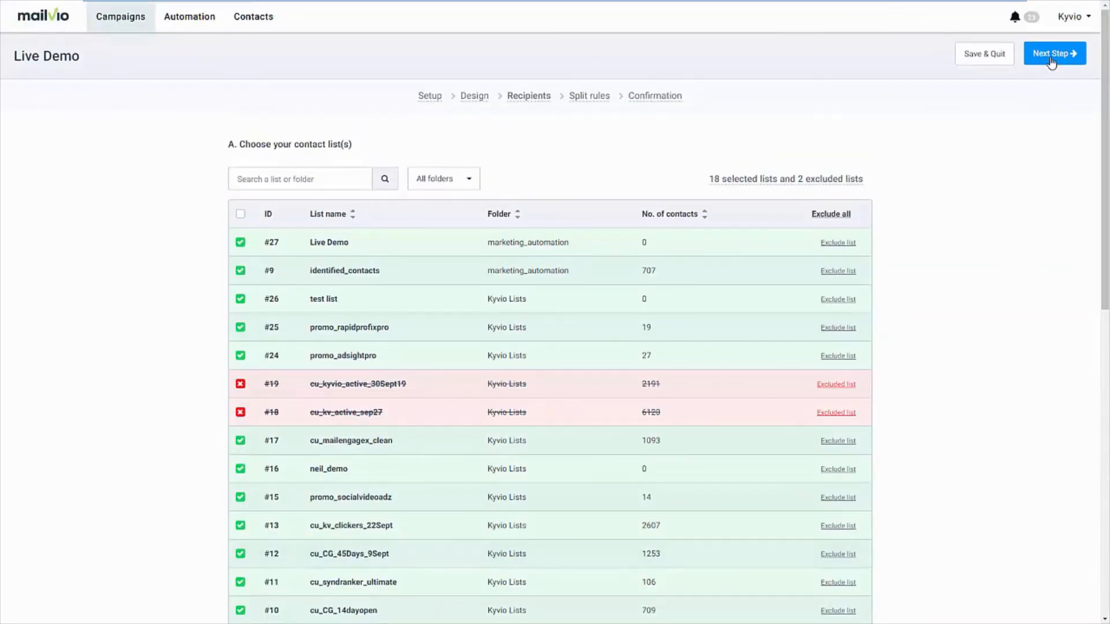
click(1051, 58)
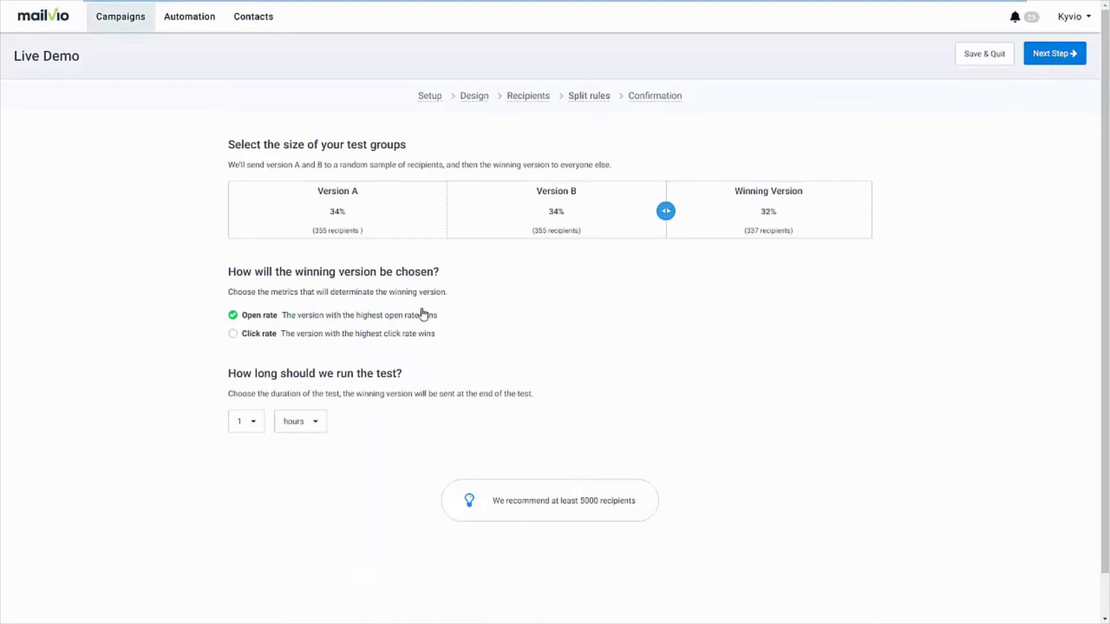
Set the split to 31% for each version and 38% for the winner, decided by click rate after 2 hours, and proceed to Confirmation
drag(665, 211, 627, 224)
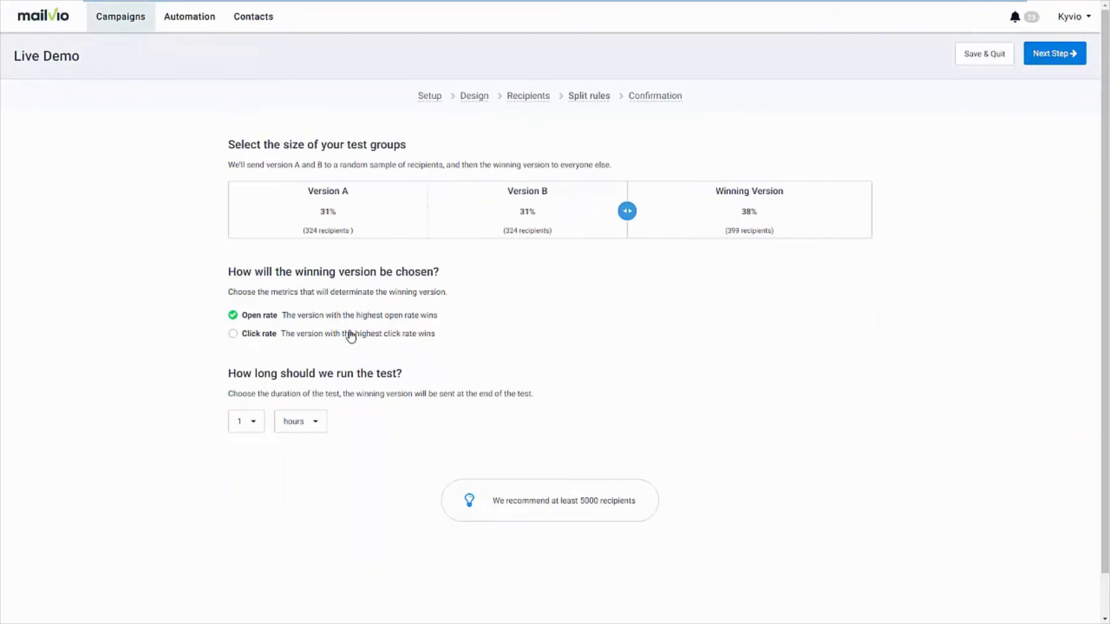
click(237, 336)
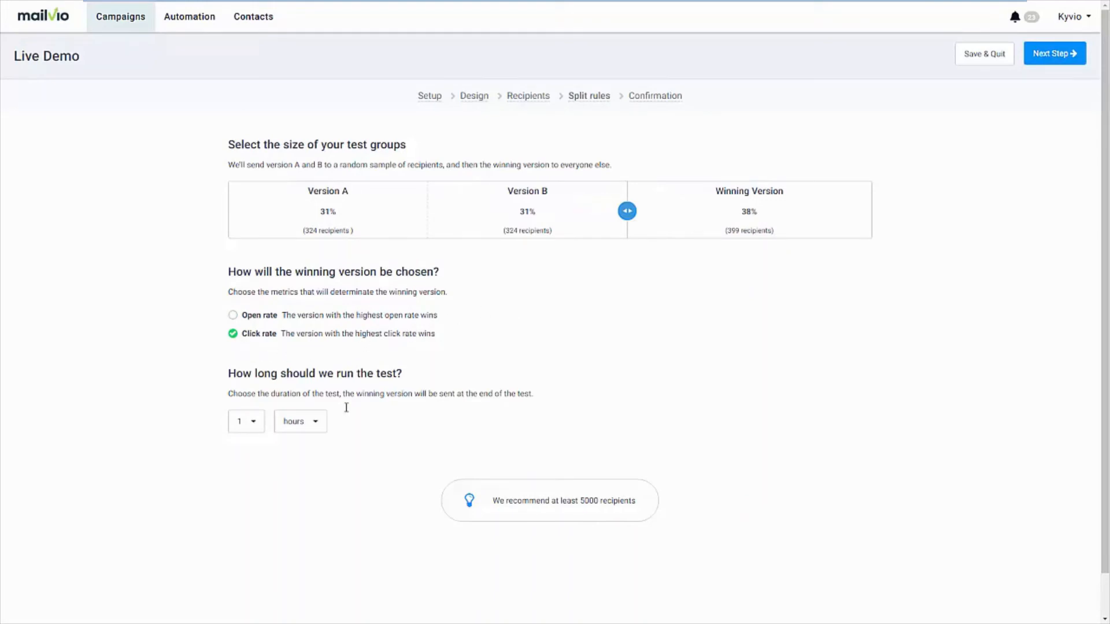
click(247, 422)
click(248, 469)
click(1051, 55)
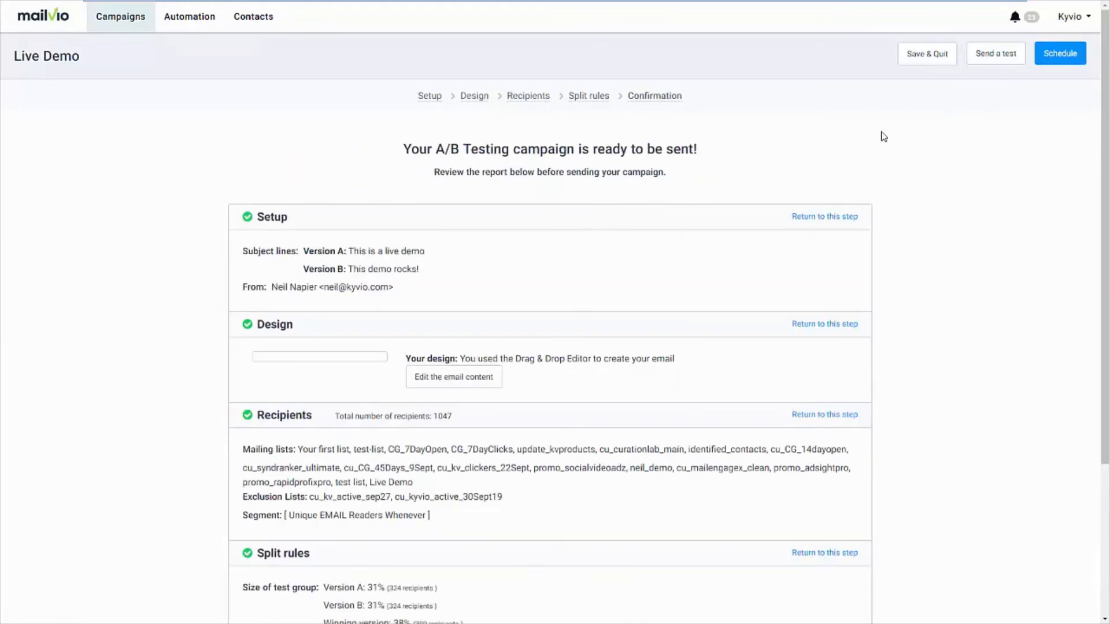
Look at the campaign's scheduling options for a specific time, cancel without scheduling and return to the email campaigns list
click(1056, 58)
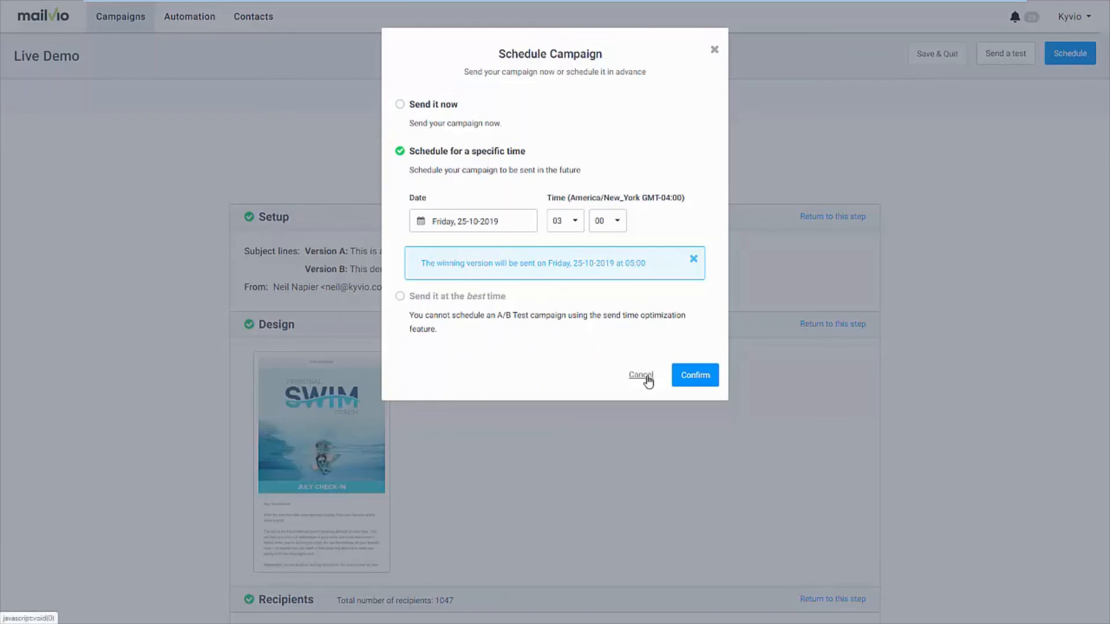
click(711, 375)
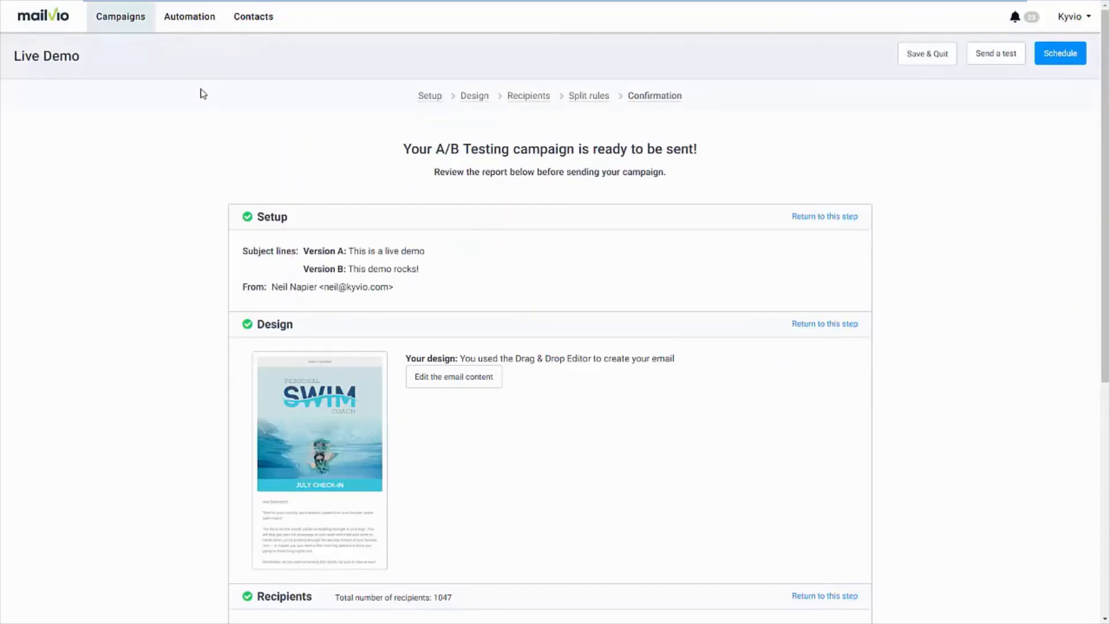
click(133, 29)
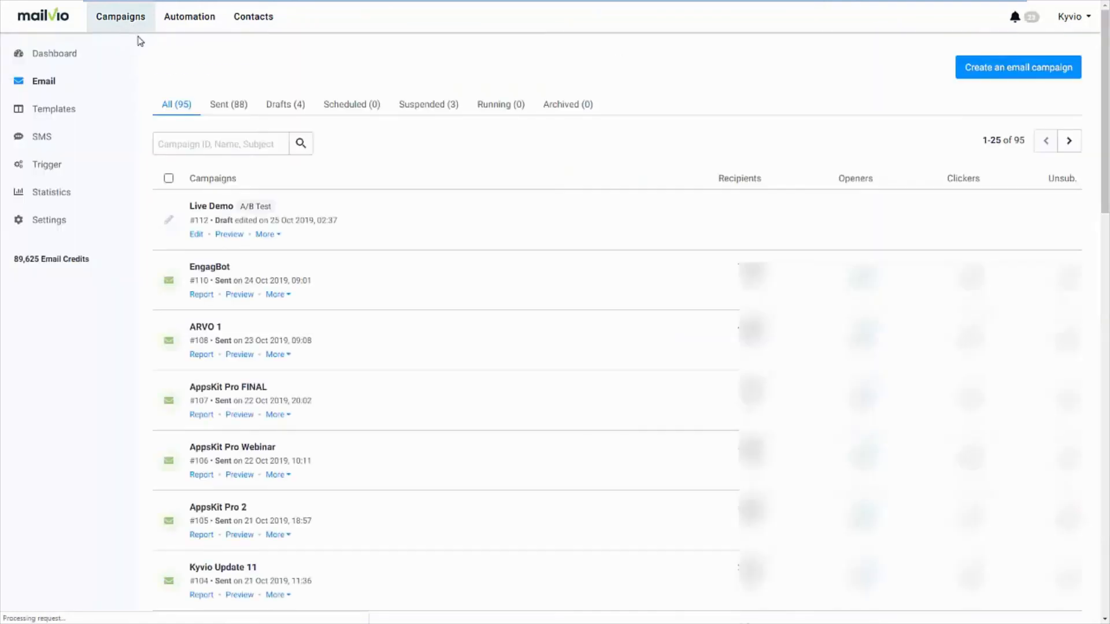